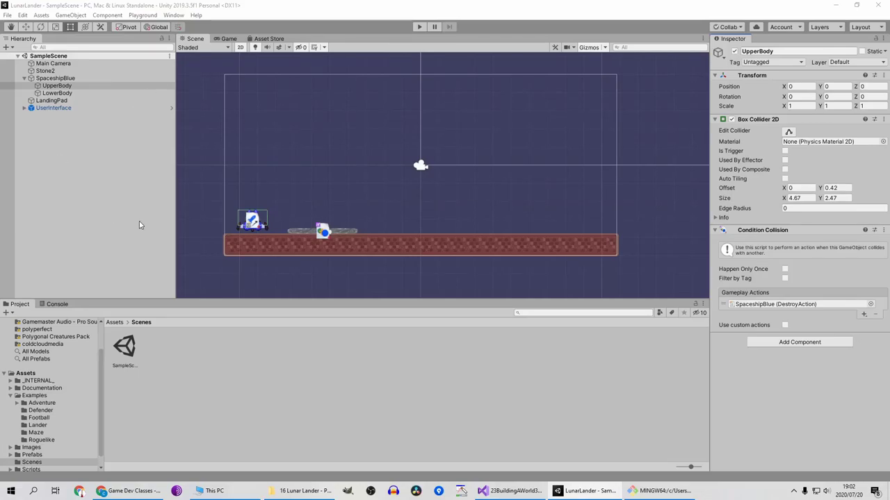
Play-test the scene by flying the blue spaceship toward the landing pad, and stop the game.
{"action": "left_click", "coordinate": [419, 27]}
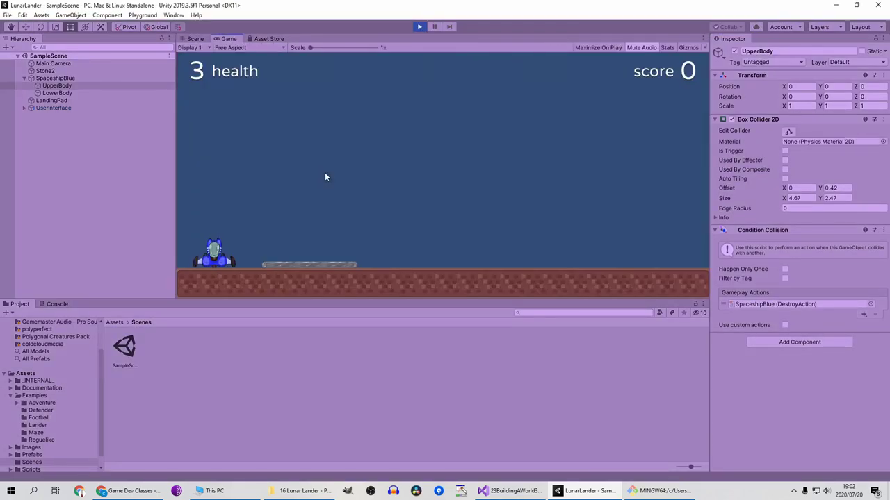
{"action": "key", "text": "Up"}
{"action": "key", "text": "Right"}
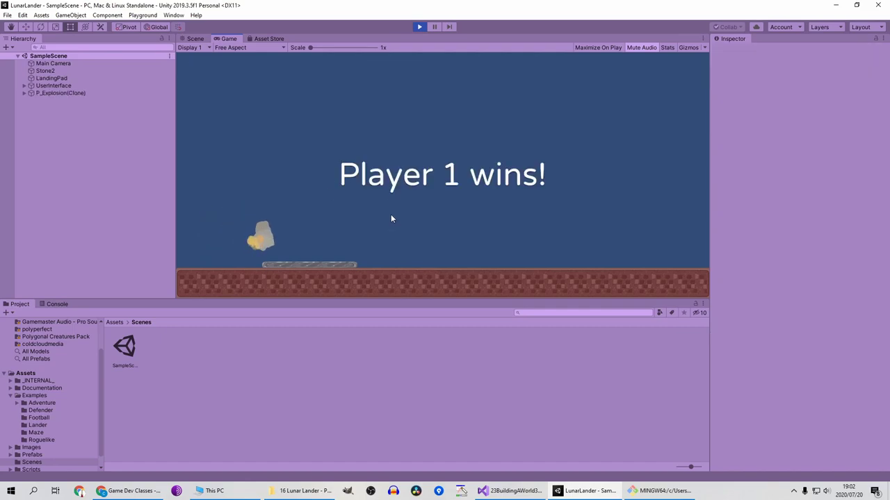
{"action": "left_click", "coordinate": [419, 26]}
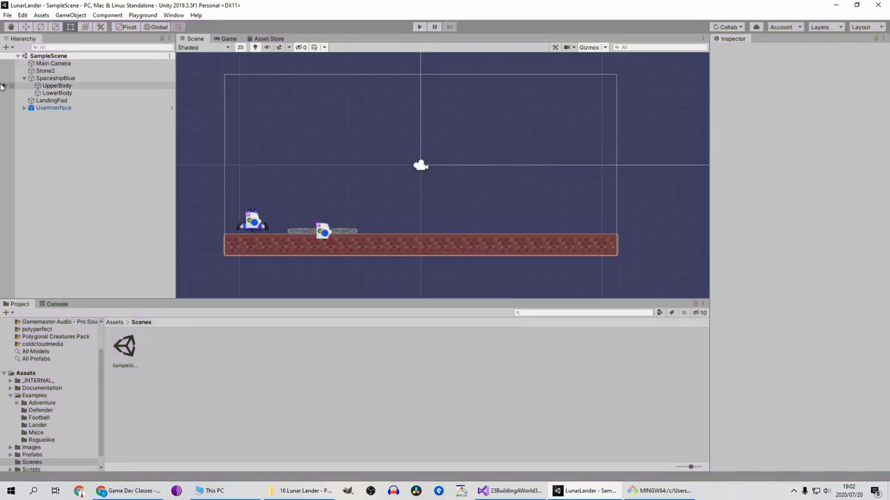
Enable custom actions on UpperBody's Condition Collision, add one calling UIScript.GameOver on the UserInterface object, and save the scene.
{"action": "left_click", "coordinate": [89, 85]}
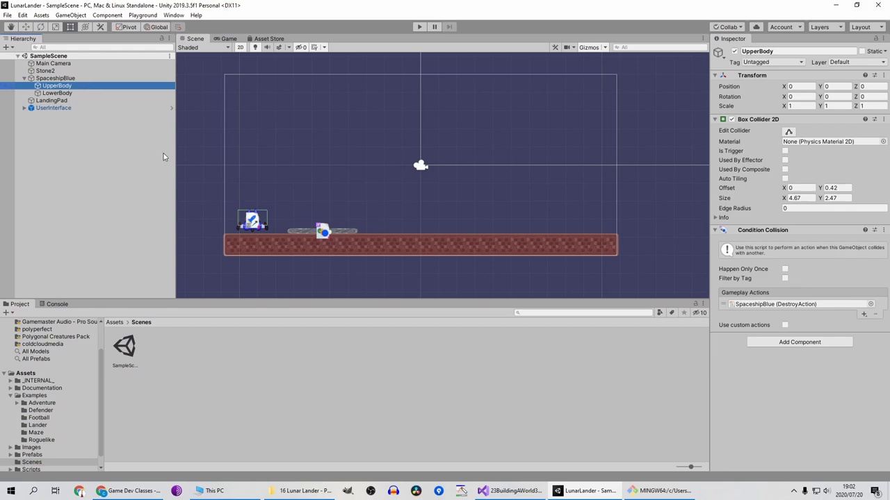
{"action": "left_click", "coordinate": [70, 78]}
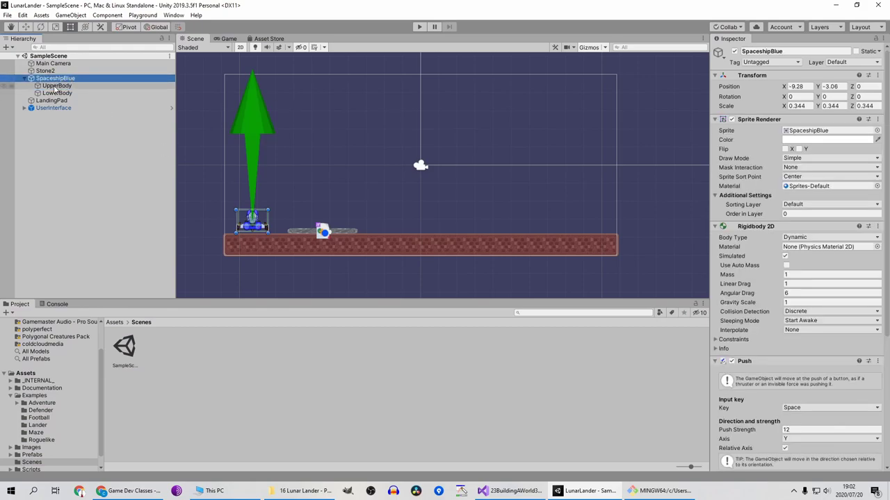
{"action": "left_click", "coordinate": [77, 85]}
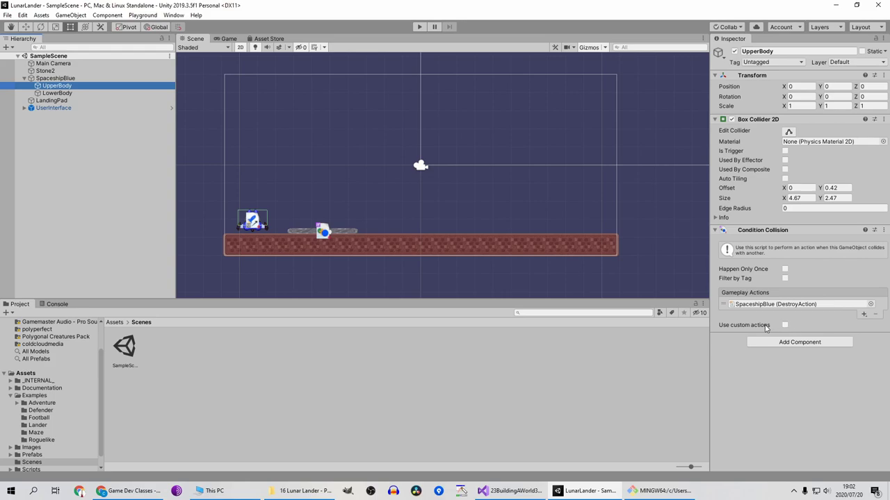
{"action": "left_click", "coordinate": [785, 325]}
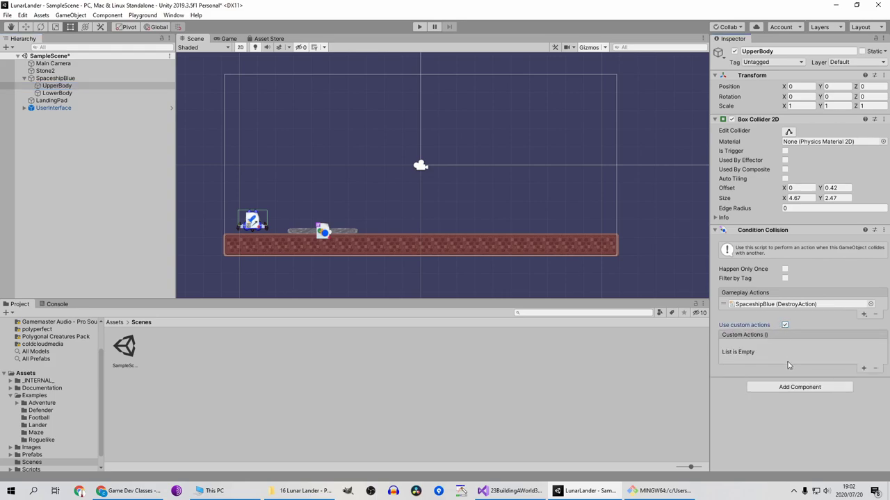
{"action": "left_click", "coordinate": [863, 367]}
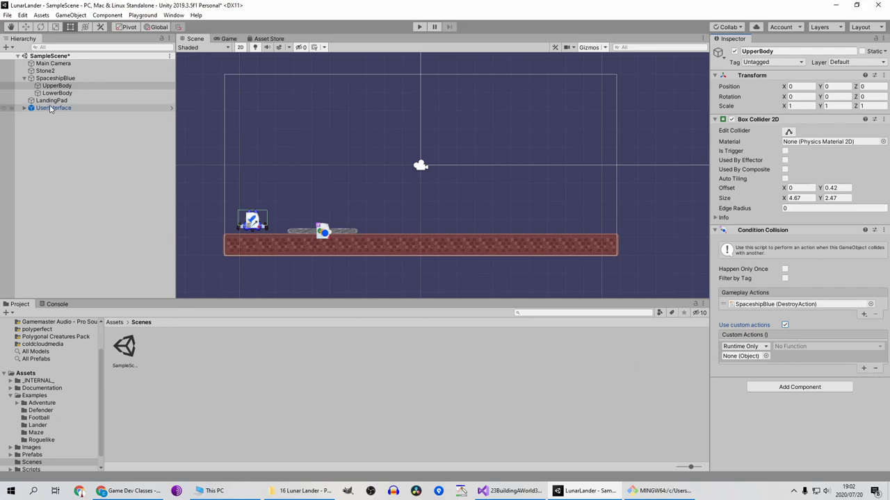
{"action": "left_click_drag", "start_coordinate": [55, 85], "coordinate": [742, 356]}
{"action": "left_click", "coordinate": [817, 347]}
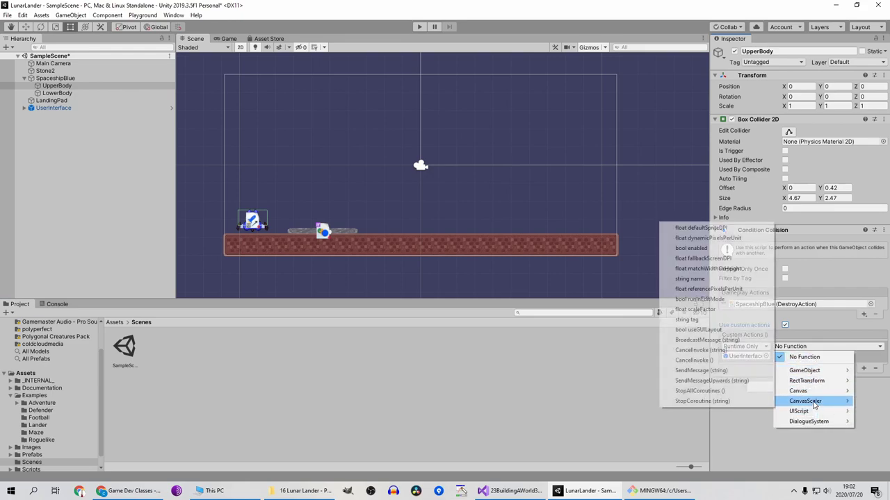
{"action": "mouse_move", "coordinate": [819, 410]}
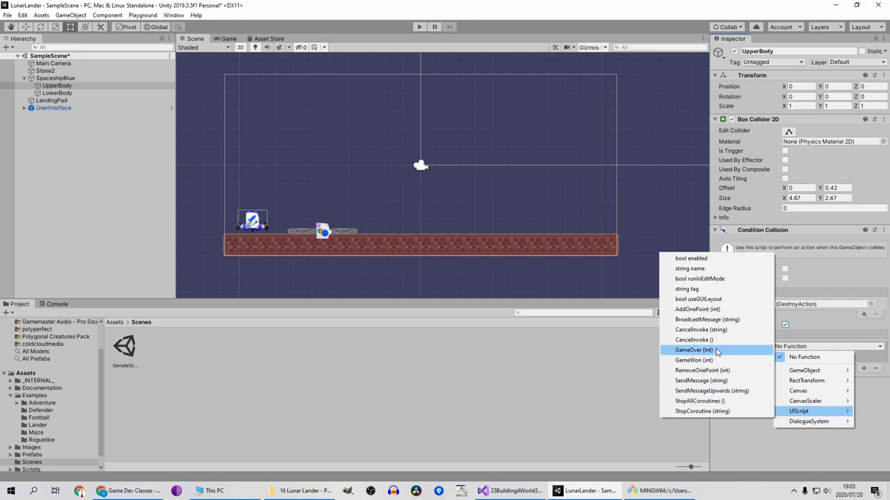
{"action": "left_click", "coordinate": [694, 350]}
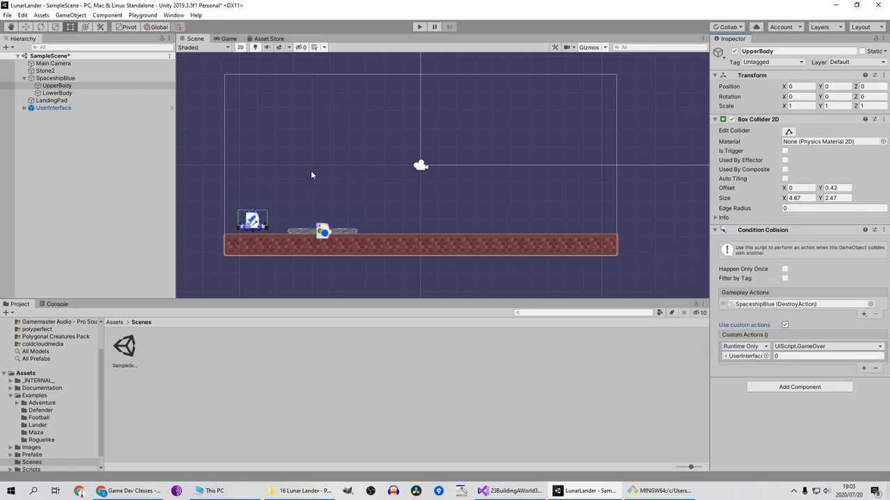
{"action": "key", "text": "ctrl+s"}
Play-test the scene twice, crashing the spaceship to check the game-over behaviour, and stop the game.
{"action": "left_click", "coordinate": [419, 26]}
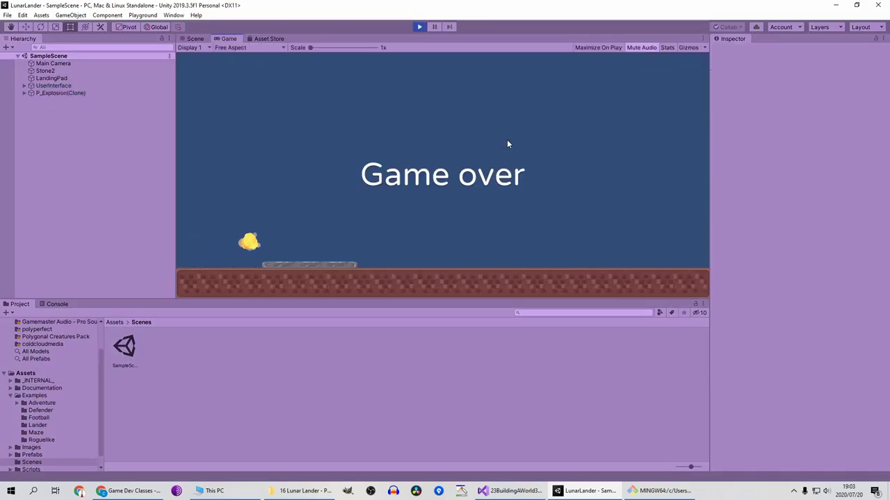
{"action": "left_click", "coordinate": [419, 26]}
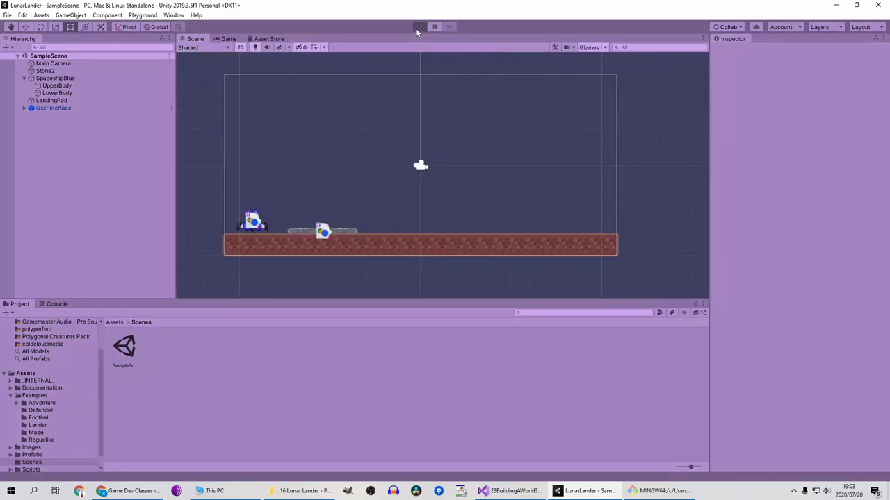
{"action": "left_click", "coordinate": [419, 27]}
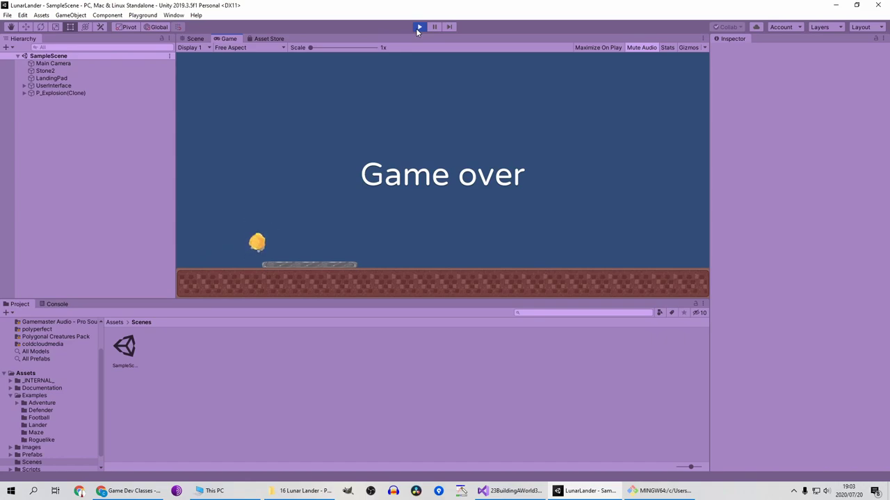
{"action": "left_click", "coordinate": [417, 29]}
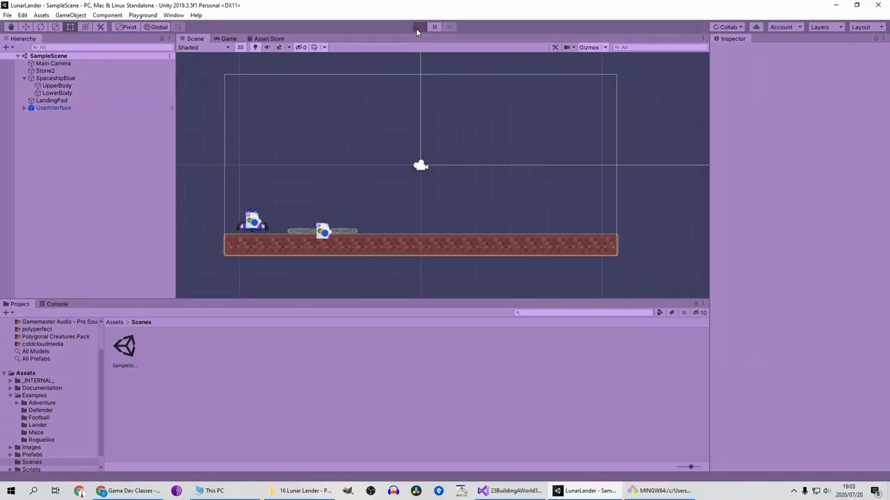
Run the game once more, land the spaceship upright on the landing pad to check the win condition, and exit play mode.
{"action": "left_click", "coordinate": [419, 27]}
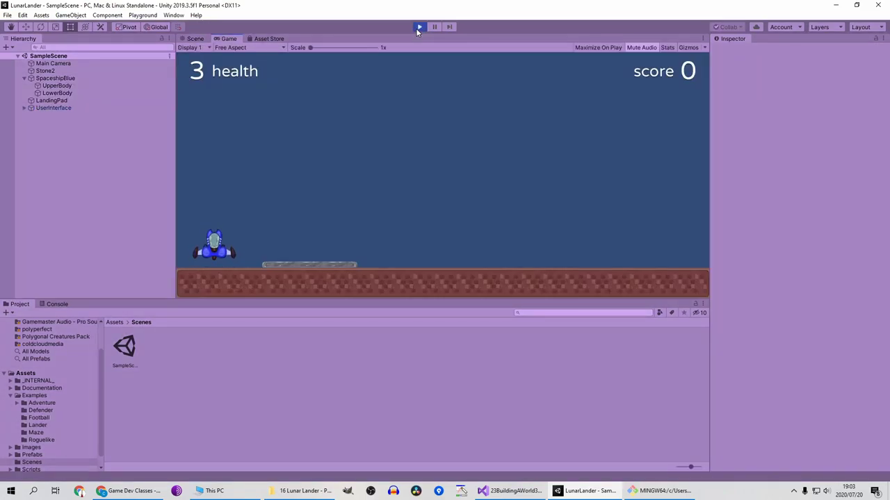
{"action": "key", "text": "Up"}
{"action": "key", "text": "Left"}
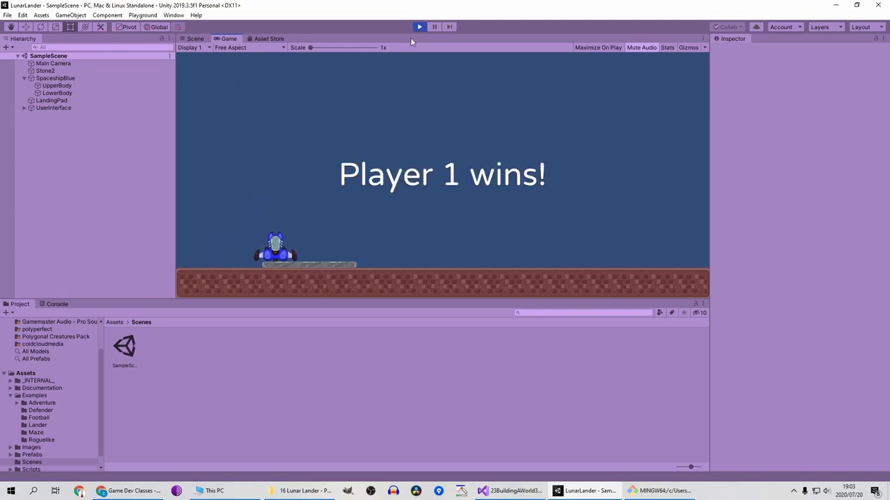
{"action": "left_click", "coordinate": [415, 26]}
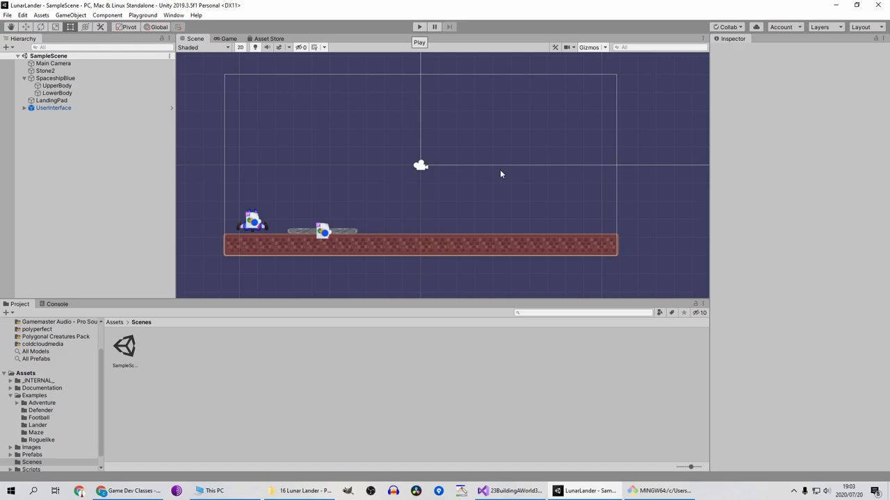
Save the current SampleScene.
{"action": "scroll", "coordinate": [490, 194], "scroll_direction": "down", "scroll_amount": 1}
{"action": "middle_click_drag", "start_coordinate": [489, 194], "coordinate": [474, 198]}
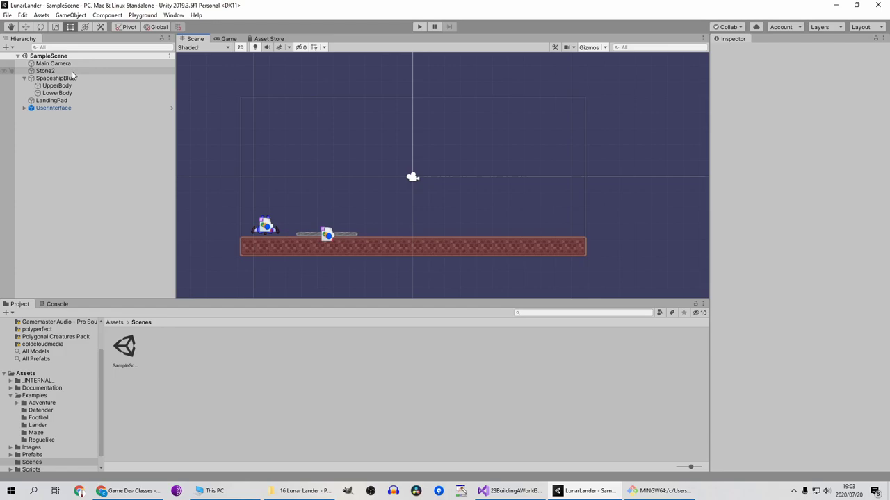
{"action": "left_click", "coordinate": [379, 255]}
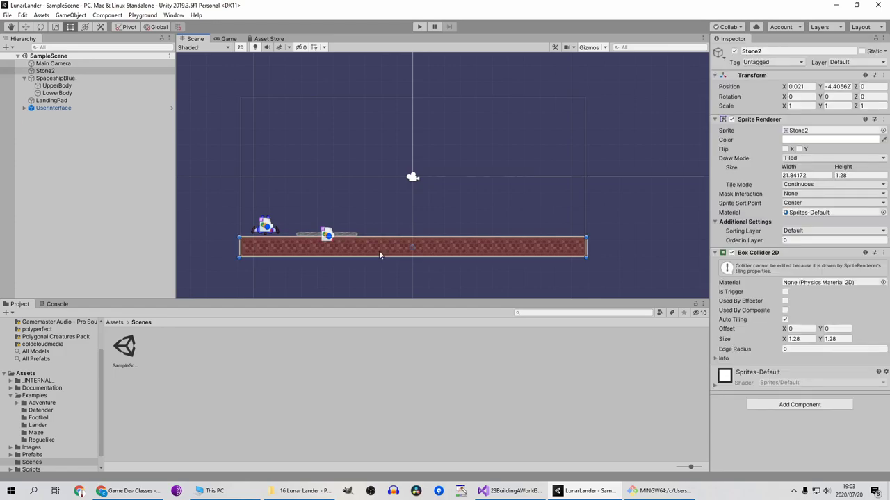
{"action": "left_click", "coordinate": [7, 15]}
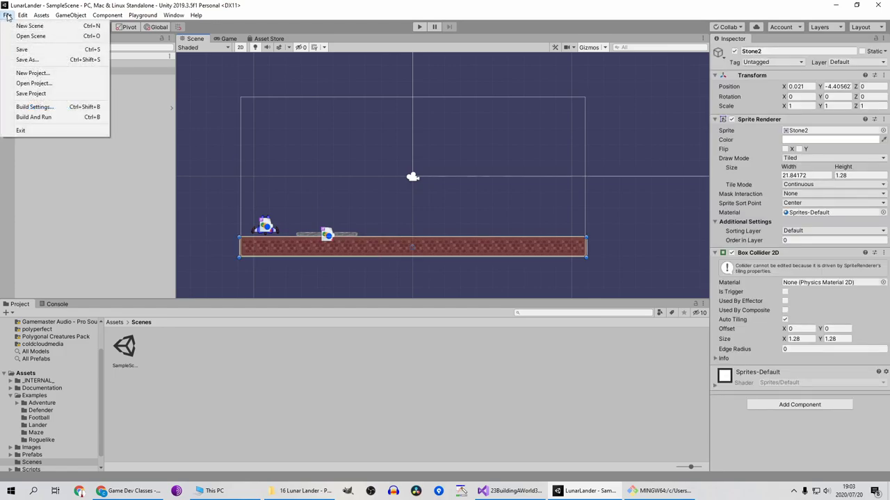
{"action": "left_click", "coordinate": [37, 54]}
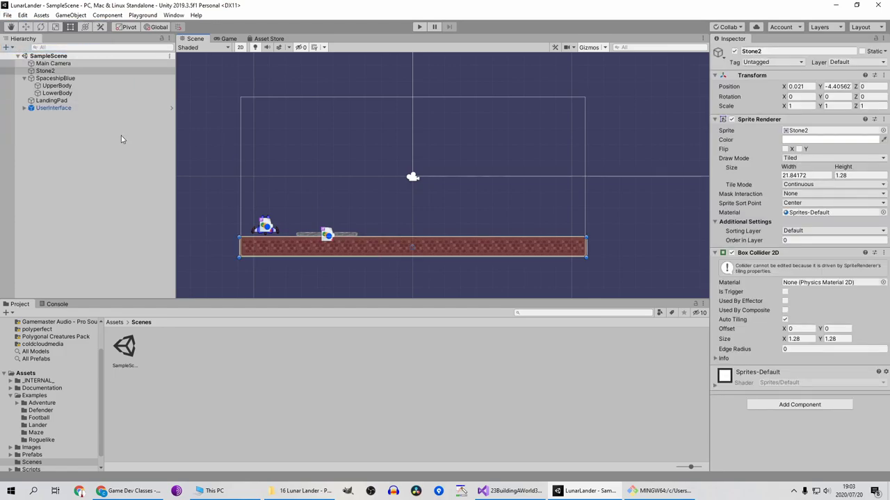
Open the Lander example scene from the project's Examples assets.
{"action": "left_click", "coordinate": [118, 323]}
{"action": "double_click", "coordinate": [192, 359]}
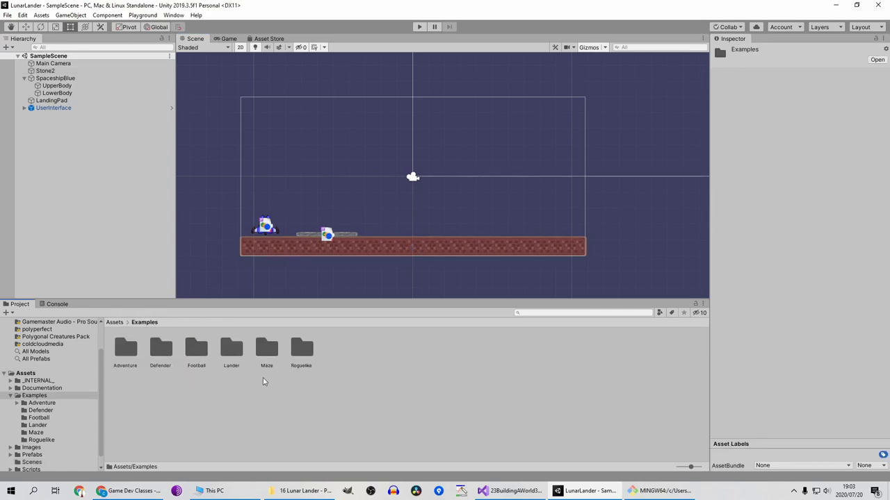
{"action": "double_click", "coordinate": [234, 351]}
{"action": "double_click", "coordinate": [125, 348]}
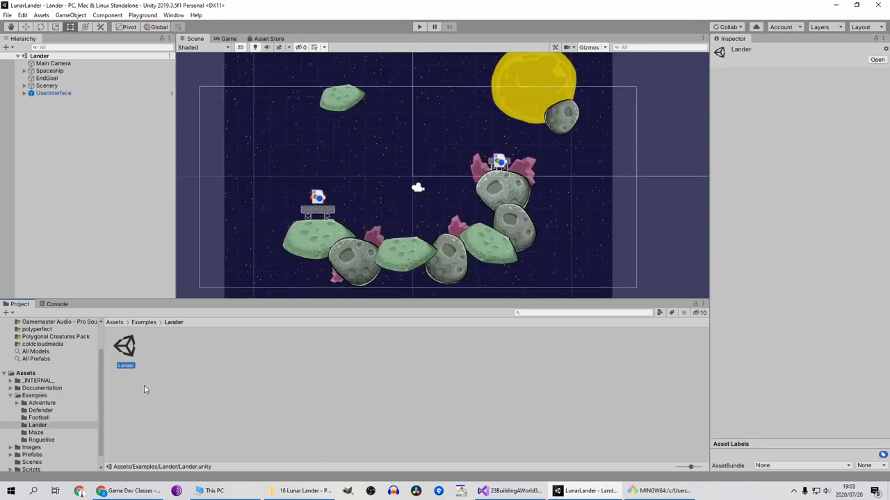
Examine how the Lander scene's terrain is built by inspecting the individual MoonSoil asteroids between the two platforms.
{"action": "scroll", "coordinate": [486, 252], "scroll_direction": "down", "scroll_amount": 2}
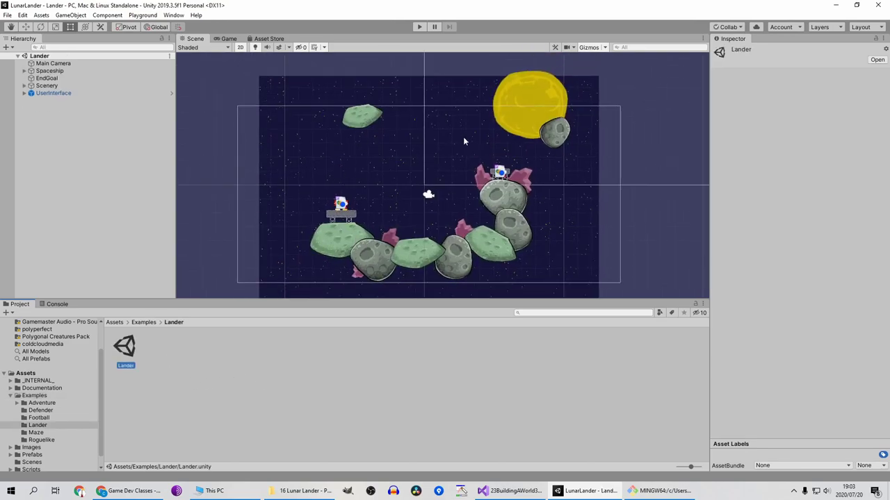
{"action": "scroll", "coordinate": [471, 261], "scroll_direction": "up", "scroll_amount": 1}
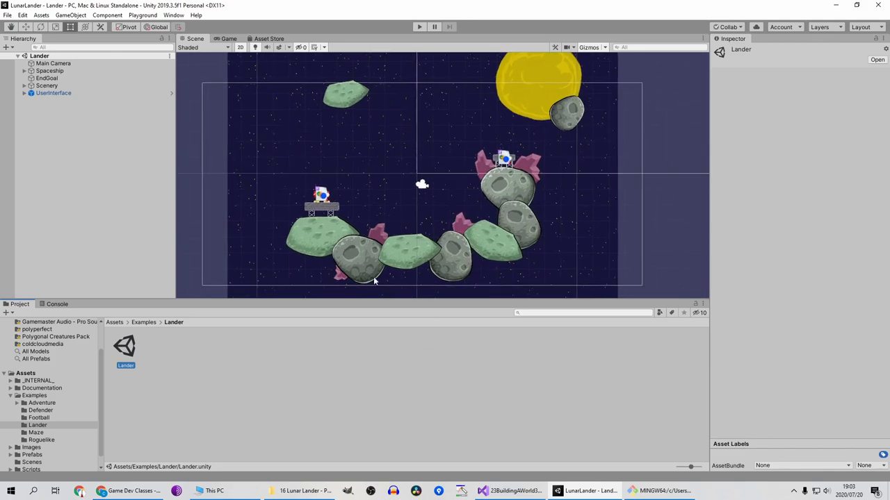
{"action": "left_click", "coordinate": [322, 237]}
{"action": "left_click", "coordinate": [364, 273]}
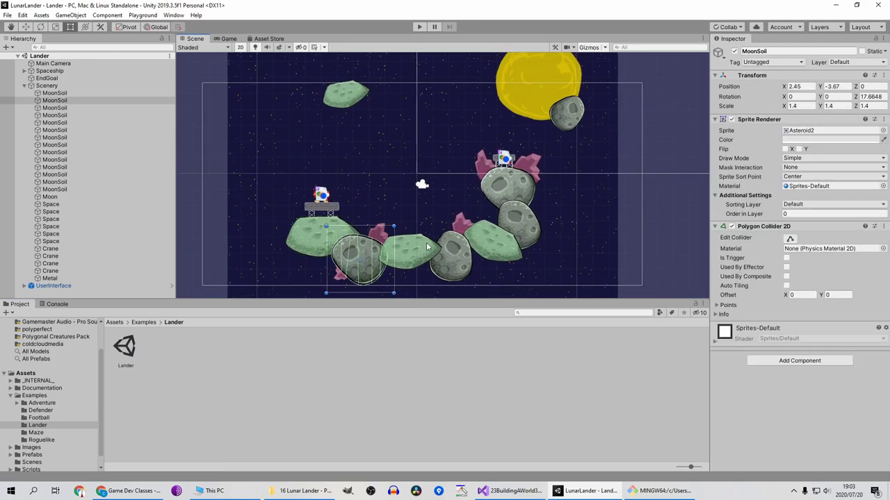
{"action": "left_click", "coordinate": [427, 255]}
{"action": "left_click", "coordinate": [455, 255]}
{"action": "left_click", "coordinate": [503, 243]}
{"action": "left_click", "coordinate": [524, 223]}
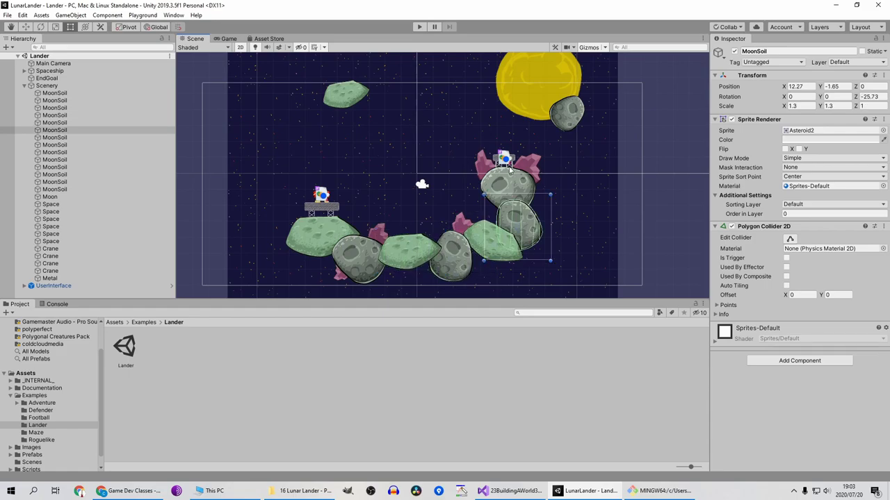
{"action": "left_click", "coordinate": [512, 172]}
{"action": "left_click", "coordinate": [515, 185]}
{"action": "left_click", "coordinate": [330, 241]}
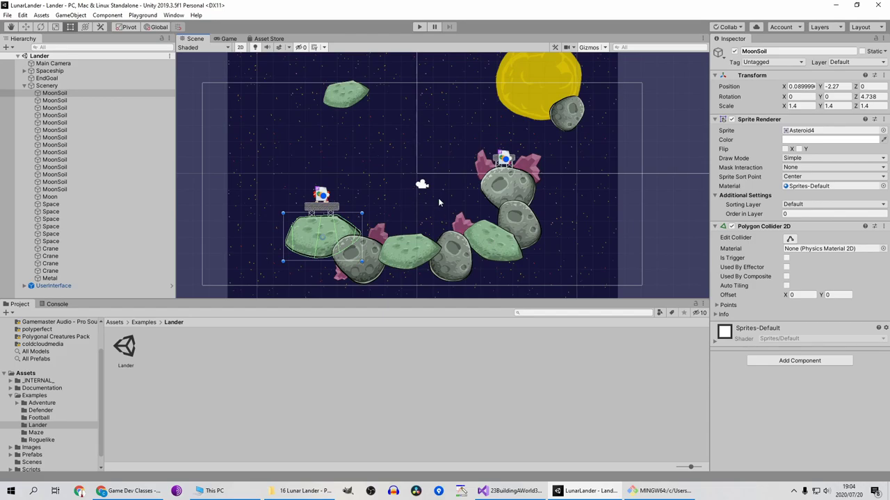
Inspect the Crane sprite used as a support leg under the spaceship's starting platform.
{"action": "scroll", "coordinate": [415, 211], "scroll_direction": "up", "scroll_amount": 5}
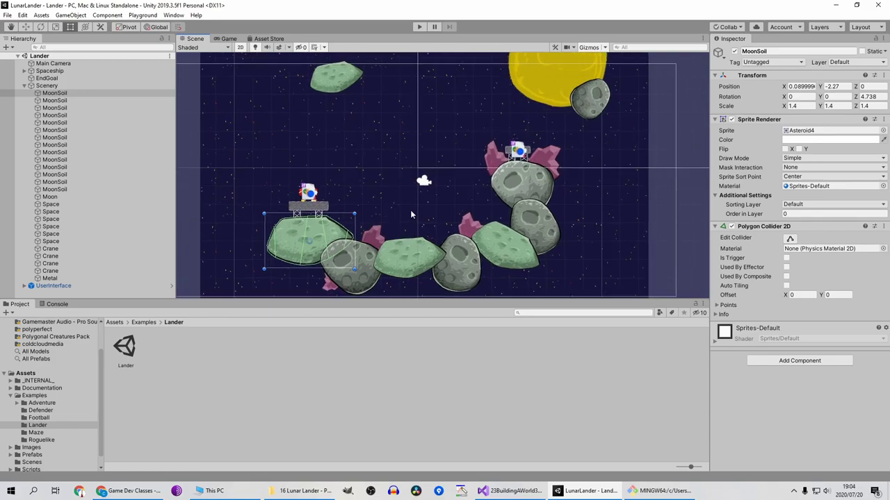
{"action": "middle_click_drag", "start_coordinate": [349, 214], "coordinate": [387, 217]}
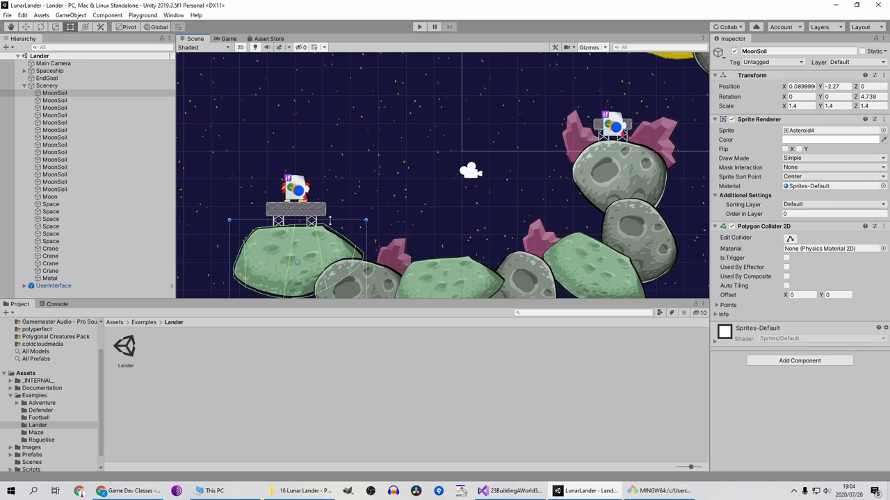
{"action": "left_click", "coordinate": [276, 223]}
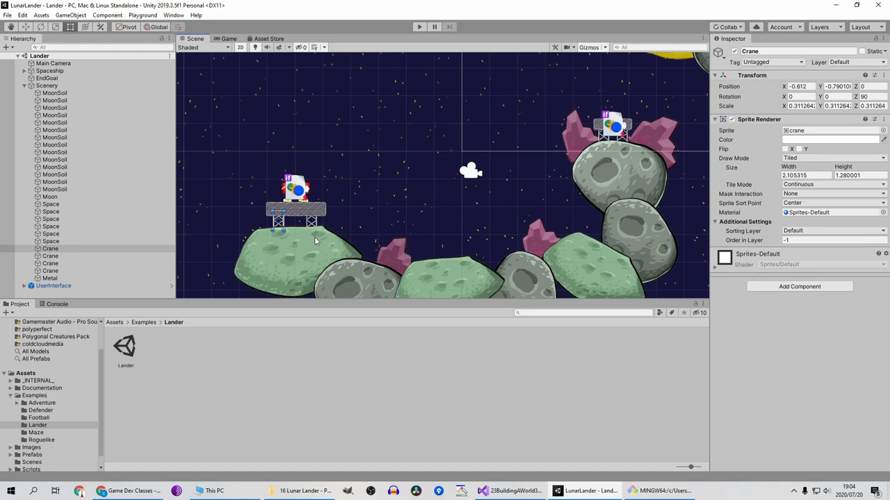
{"action": "scroll", "coordinate": [361, 199], "scroll_direction": "down", "scroll_amount": 5}
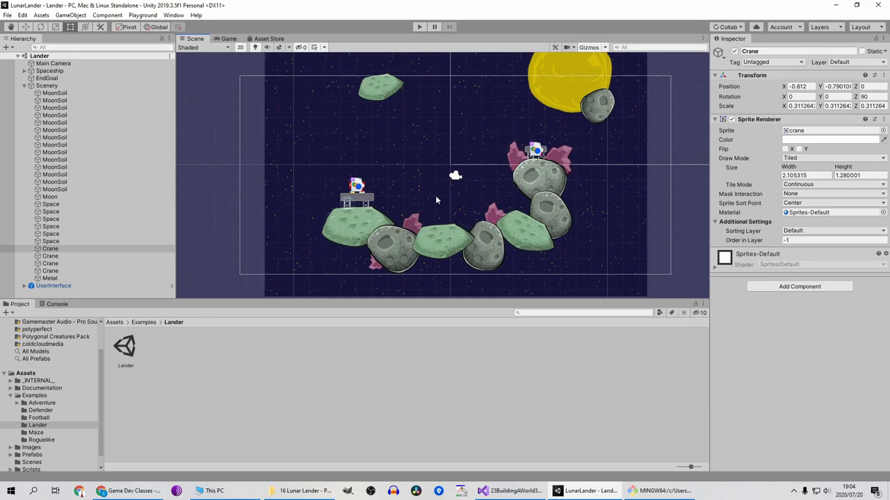
{"action": "middle_click_drag", "start_coordinate": [437, 200], "coordinate": [431, 221]}
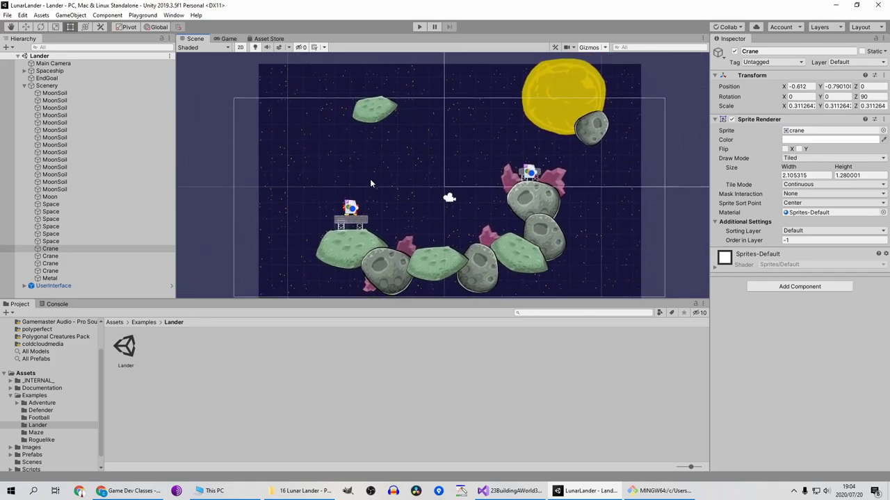
Reopen SampleScene from the project's Scenes assets.
{"action": "left_click", "coordinate": [152, 323]}
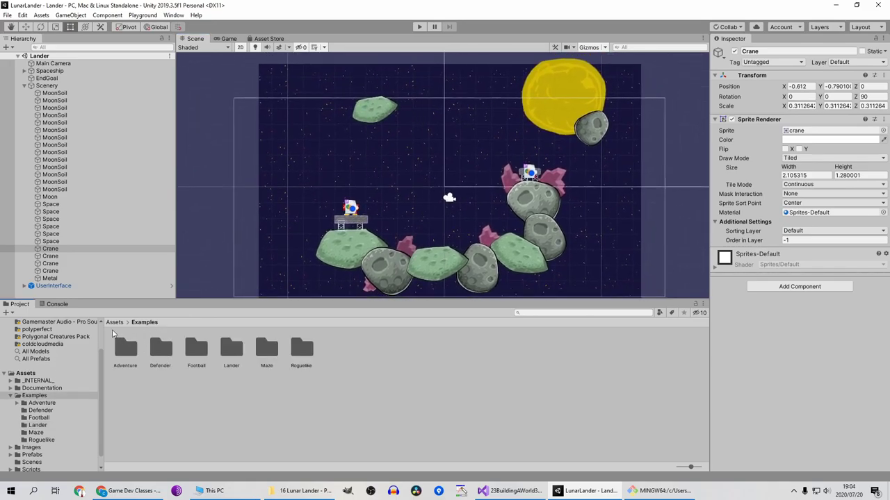
{"action": "left_click", "coordinate": [113, 322]}
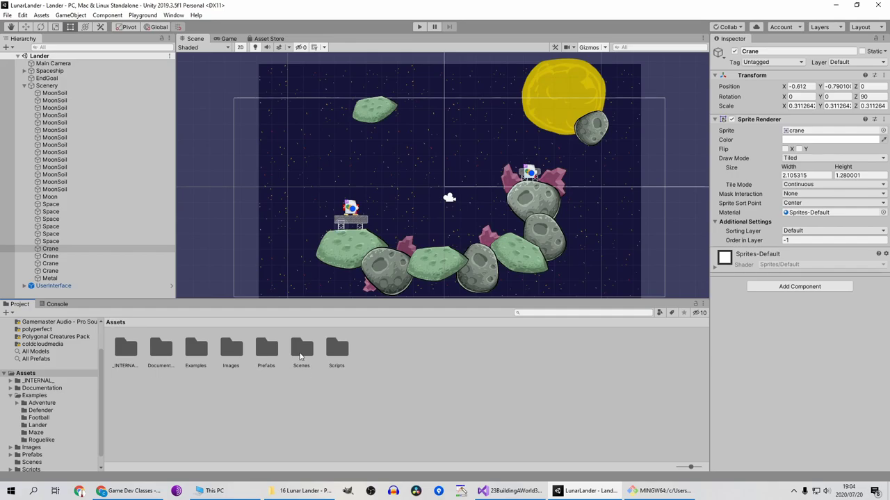
{"action": "double_click", "coordinate": [311, 364]}
{"action": "double_click", "coordinate": [132, 346]}
Resize the LandingPad to about 1.4 wide by 0.45 high and place it above the ground near the spaceship.
{"action": "scroll", "coordinate": [409, 202], "scroll_direction": "up", "scroll_amount": 5}
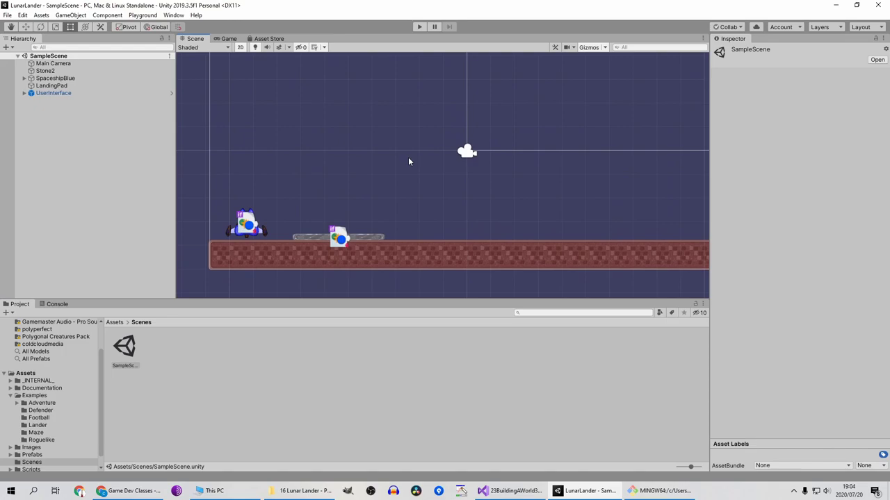
{"action": "left_click", "coordinate": [327, 249]}
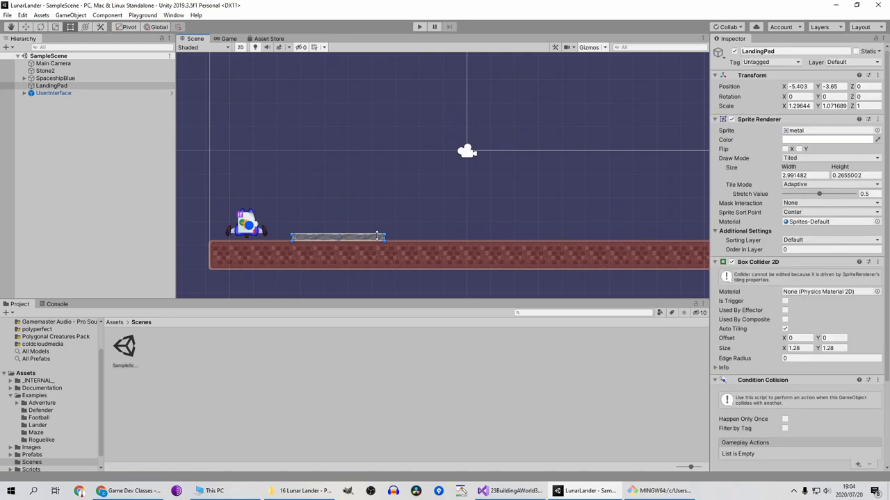
{"action": "left_click_drag", "start_coordinate": [385, 233], "coordinate": [303, 217]}
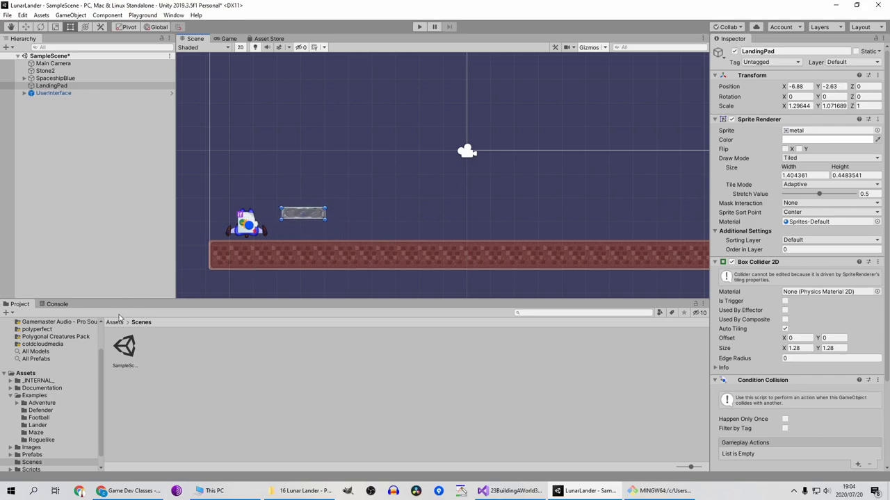
Add the crane sprite from the Images/Blocks assets to the scene and set its Z rotation to 90.
{"action": "left_click", "coordinate": [115, 321]}
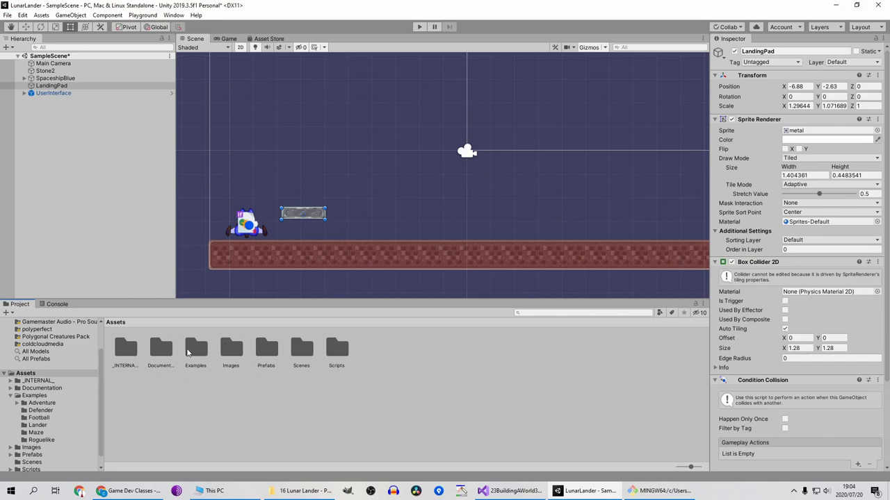
{"action": "double_click", "coordinate": [229, 347]}
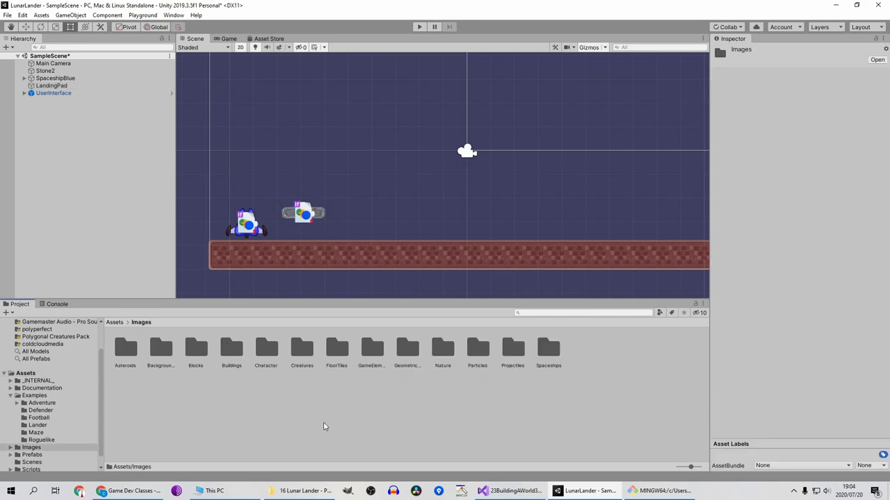
{"action": "double_click", "coordinate": [196, 347]}
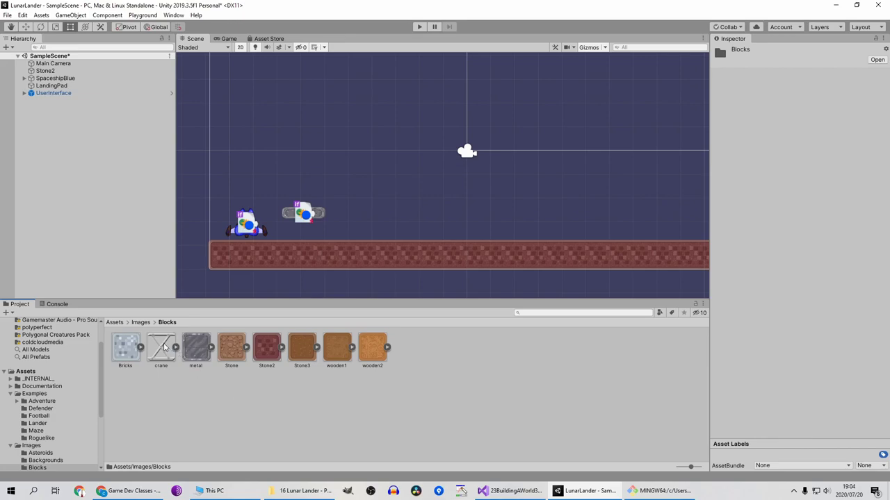
{"action": "left_click_drag", "start_coordinate": [160, 347], "coordinate": [355, 231]}
{"action": "key", "text": "e"}
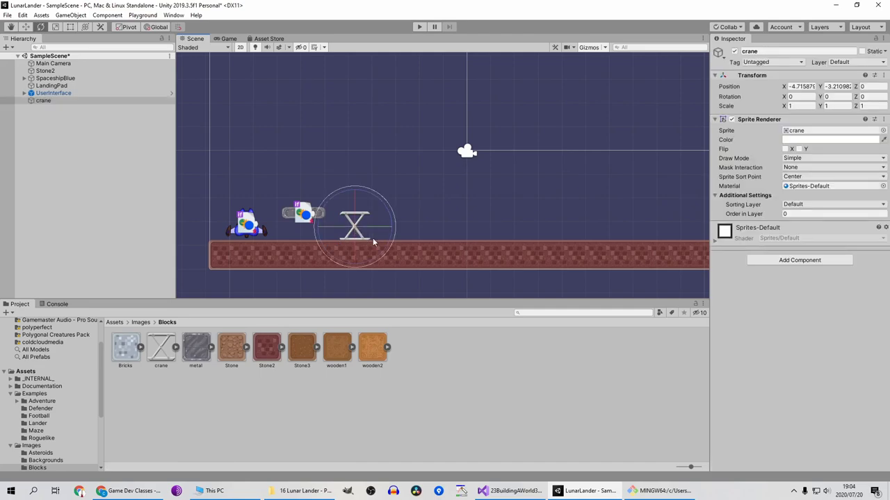
{"action": "left_click", "coordinate": [872, 96]}
{"action": "type", "text": "90"}
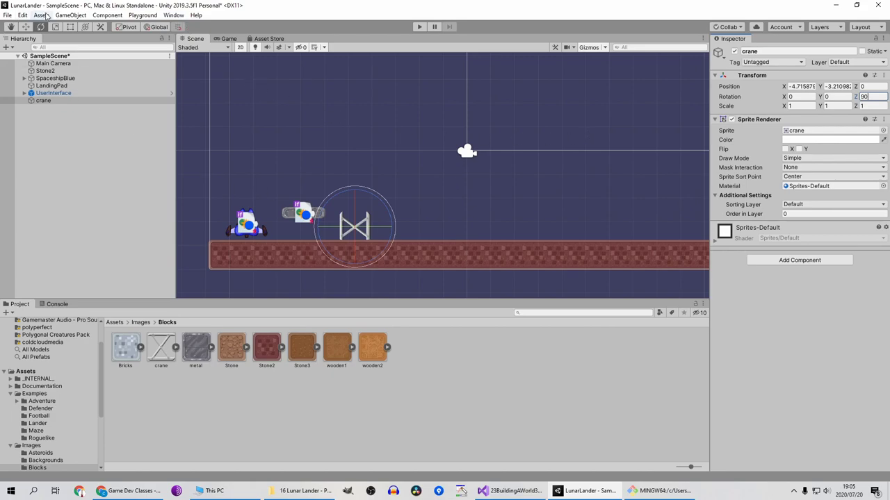
Scale the crane uniformly to about 0.51, place it under the LandingPad, and duplicate it beside itself as a second leg.
{"action": "left_click", "coordinate": [55, 26]}
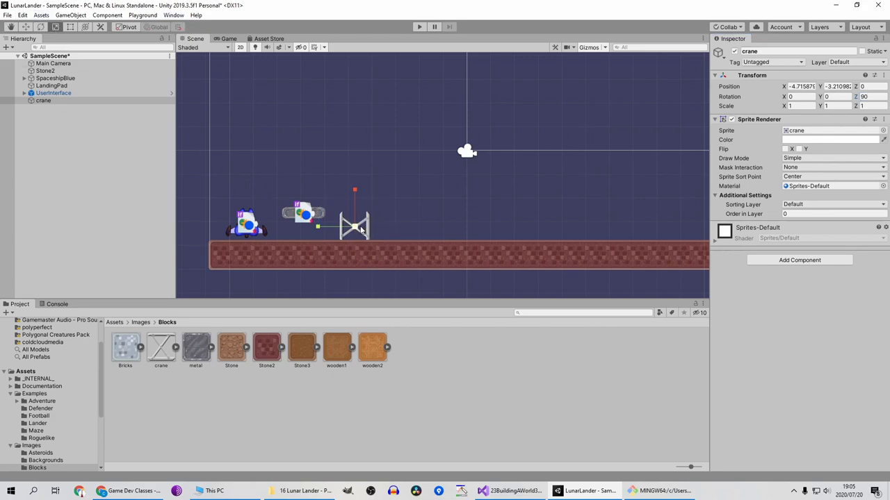
{"action": "mouse_move", "coordinate": [361, 231]}
{"action": "left_mouse_down"}
{"action": "mouse_move", "coordinate": [345, 234]}
{"action": "mouse_move", "coordinate": [355, 234]}
{"action": "left_mouse_up"}
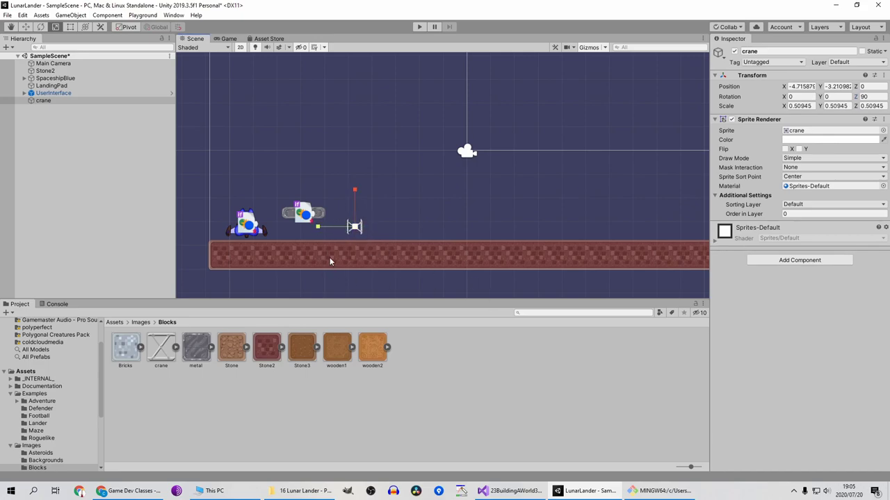
{"action": "key", "text": "w"}
{"action": "mouse_move", "coordinate": [357, 229]}
{"action": "left_mouse_down"}
{"action": "mouse_move", "coordinate": [303, 232]}
{"action": "mouse_move", "coordinate": [351, 234]}
{"action": "left_mouse_up"}
{"action": "key", "text": "ctrl+d"}
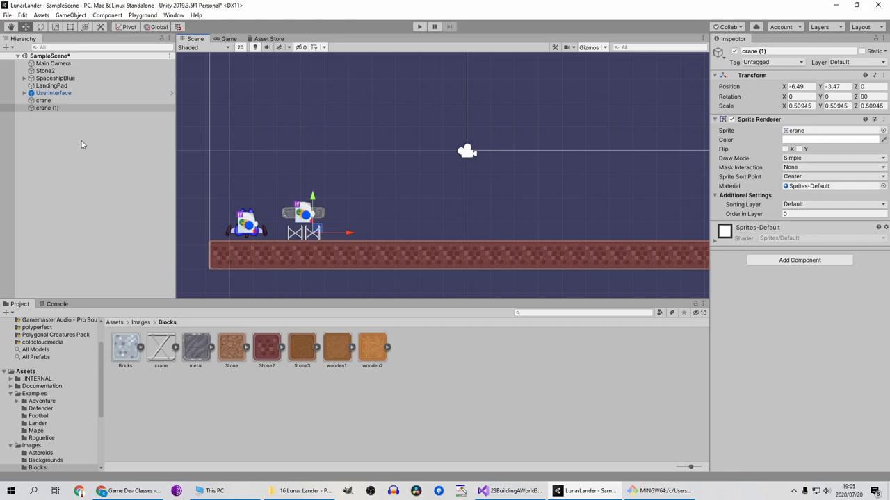
Make both cranes children of the LandingPad and raise them to about Y -0.54 so they touch its underside.
{"action": "left_click", "coordinate": [289, 218]}
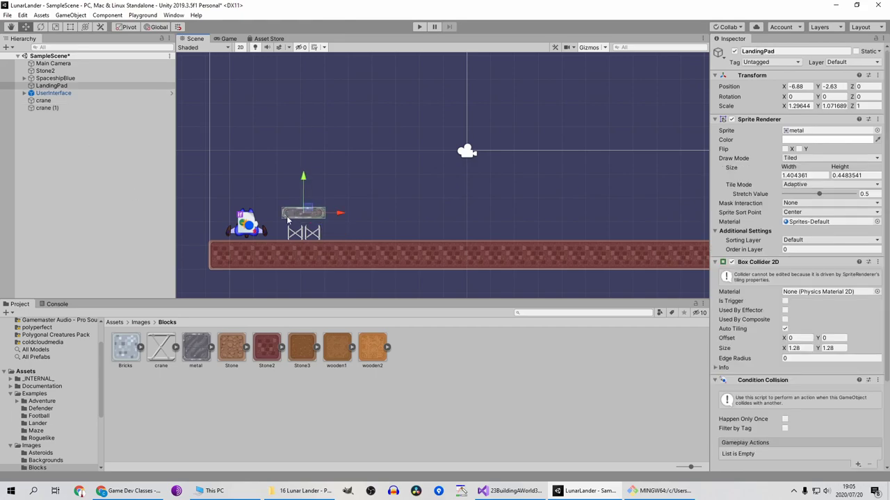
{"action": "left_click_drag", "start_coordinate": [64, 86], "coordinate": [93, 98]}
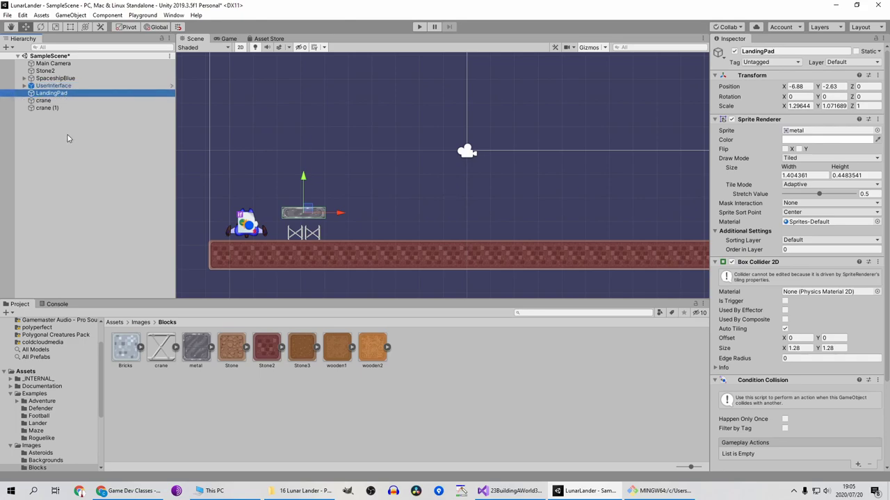
{"action": "left_click", "coordinate": [51, 100]}
{"action": "left_click", "coordinate": [52, 108], "text": "shift"}
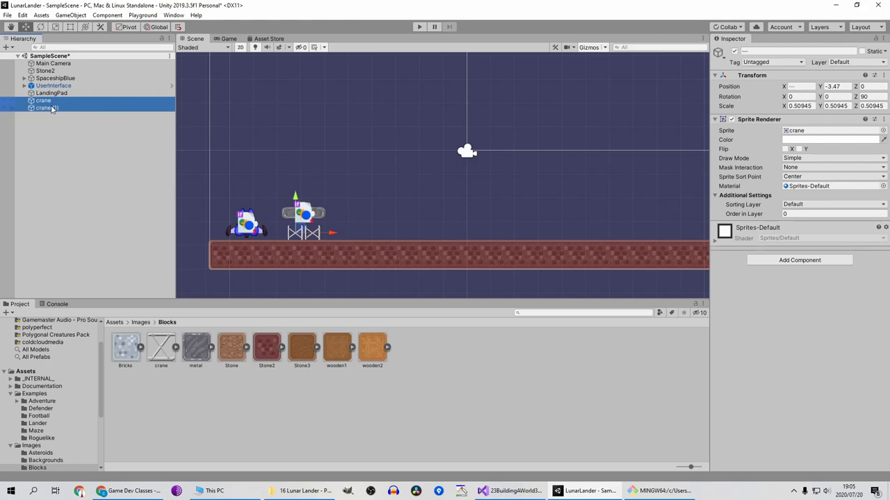
{"action": "left_click_drag", "start_coordinate": [54, 101], "coordinate": [66, 93]}
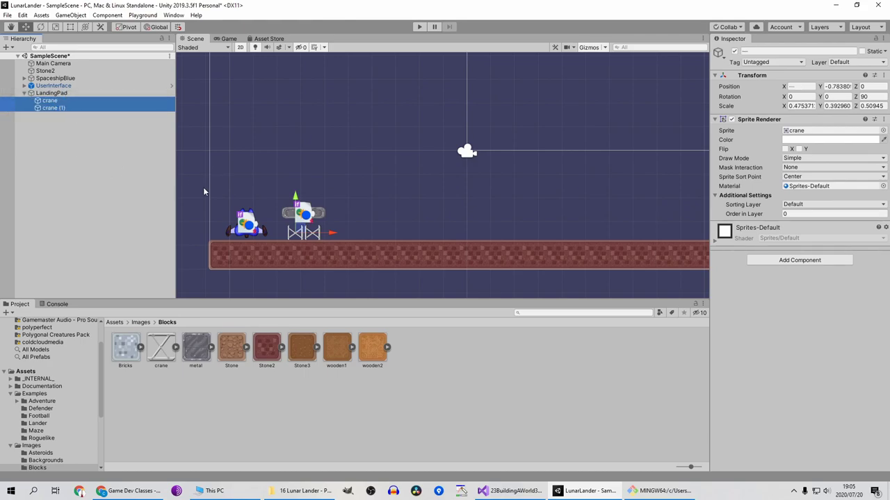
{"action": "left_click_drag", "start_coordinate": [296, 201], "coordinate": [299, 191]}
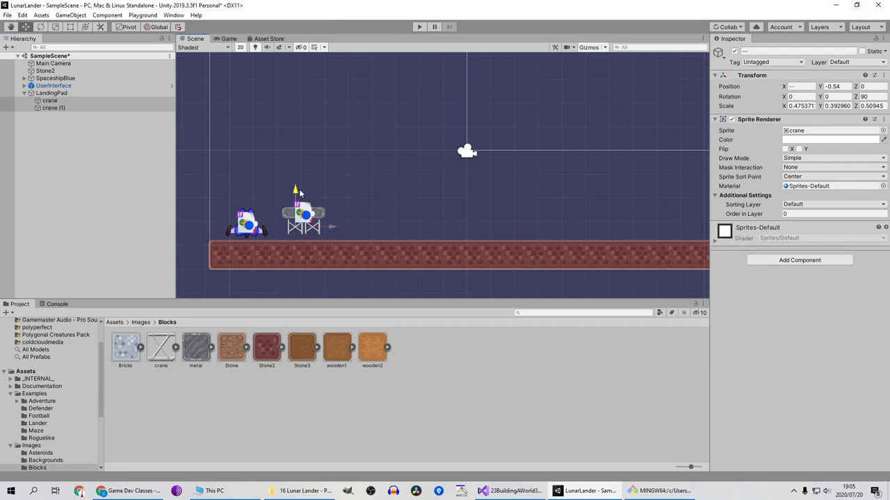
Move the LandingPad with its legs to the far end of the ground, at about X 7.82, Y -2.9.
{"action": "left_click", "coordinate": [68, 94]}
{"action": "left_click_drag", "start_coordinate": [339, 219], "coordinate": [672, 214]}
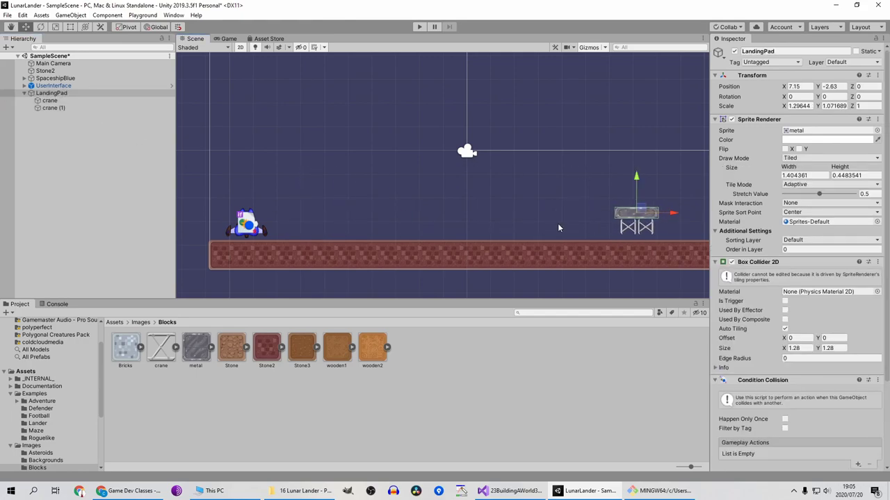
{"action": "middle_click_drag", "start_coordinate": [558, 225], "coordinate": [515, 228]}
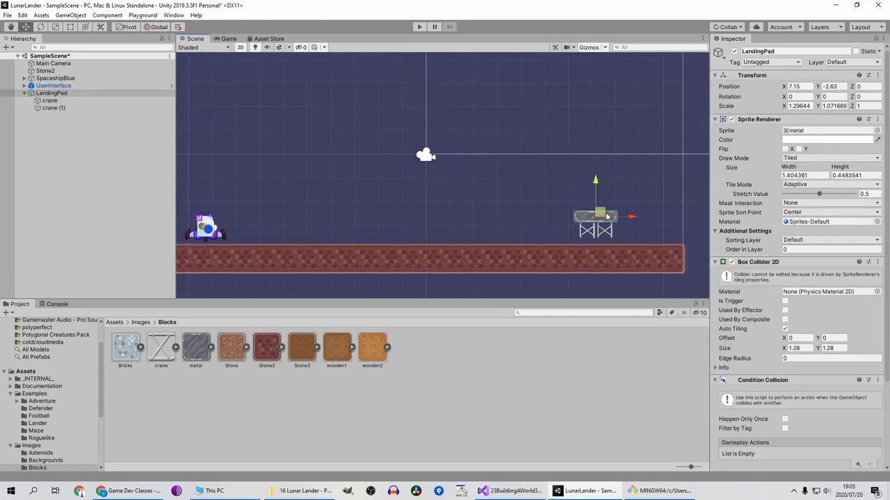
{"action": "left_click_drag", "start_coordinate": [630, 216], "coordinate": [646, 221]}
{"action": "left_click_drag", "start_coordinate": [614, 190], "coordinate": [620, 197]}
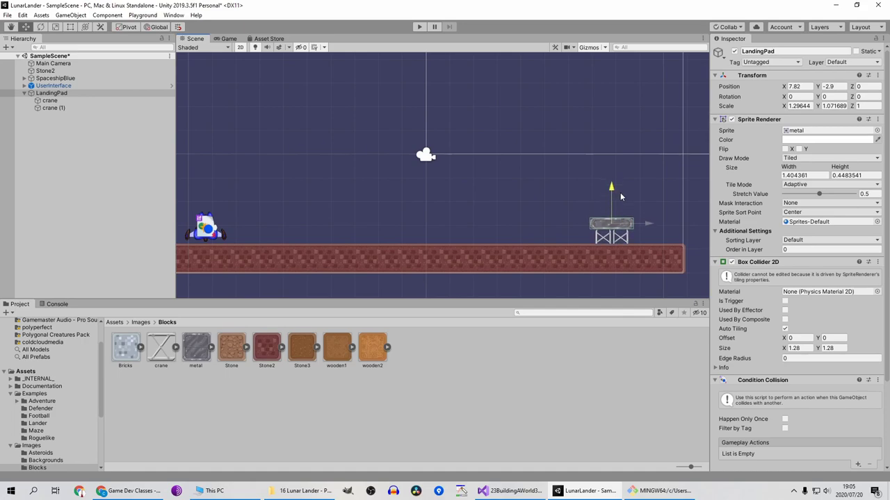
Delete the Stone2 ground block from the scene.
{"action": "scroll", "coordinate": [376, 208], "scroll_direction": "down", "scroll_amount": 1}
{"action": "middle_click_drag", "start_coordinate": [376, 208], "coordinate": [416, 212]}
{"action": "left_click", "coordinate": [360, 262]}
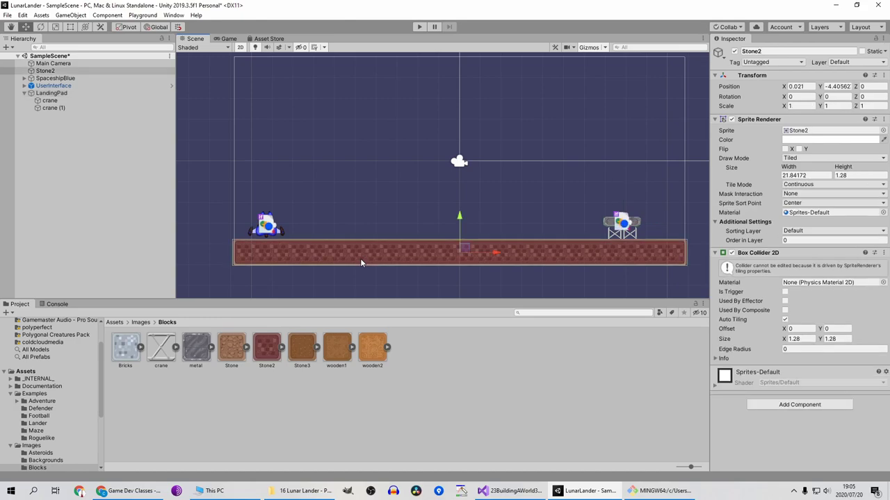
{"action": "key", "text": "Delete"}
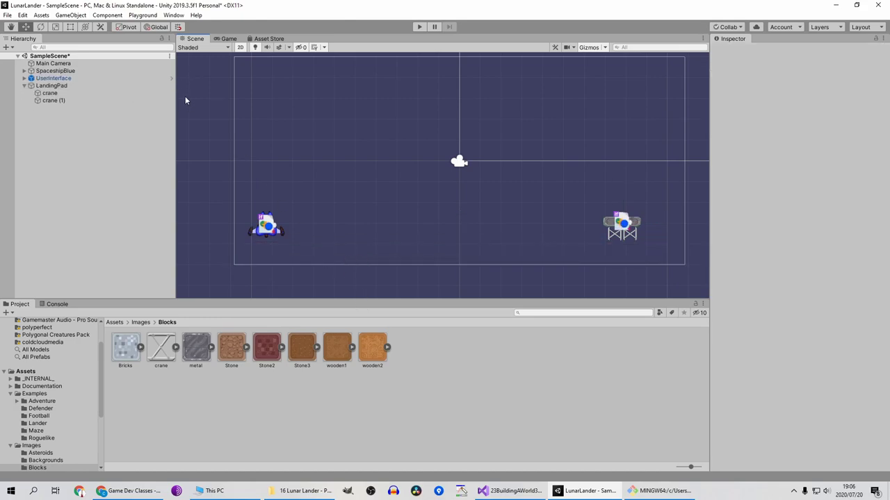
Place one Asteroid2 and two Asteroid4 sprites as terrain between the spaceship and the LandingPad.
{"action": "left_click", "coordinate": [142, 322]}
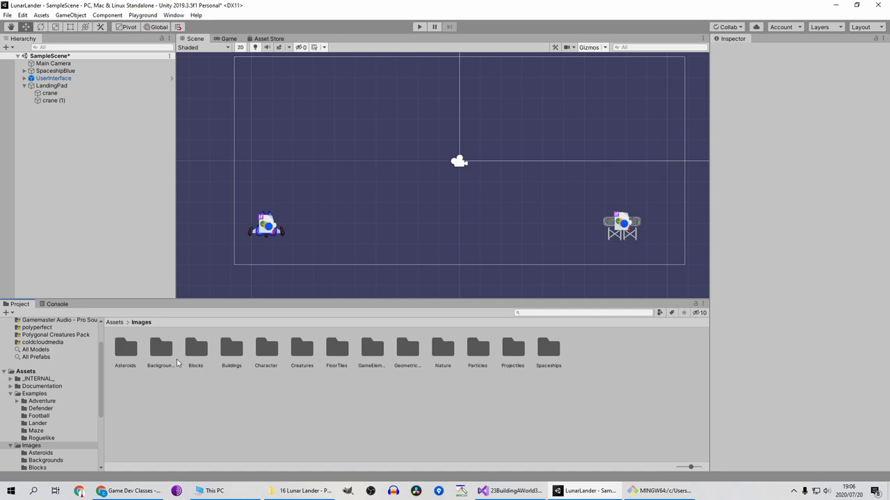
{"action": "double_click", "coordinate": [136, 351]}
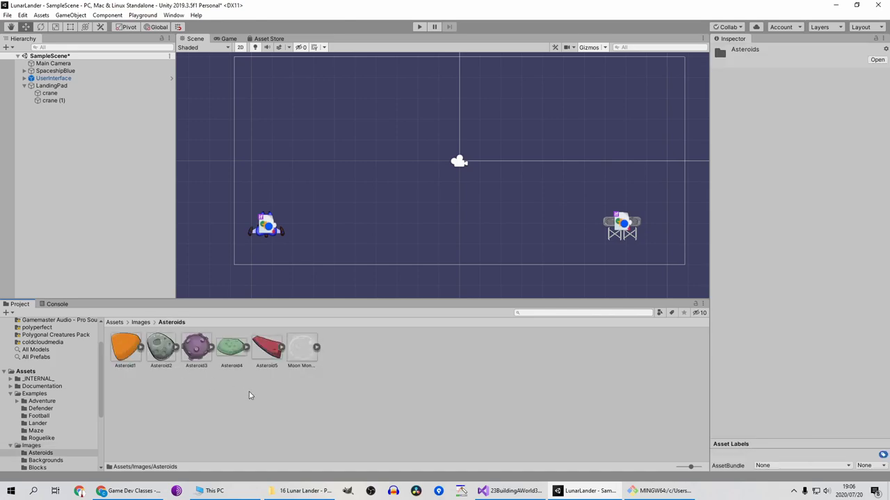
{"action": "left_click_drag", "start_coordinate": [160, 347], "coordinate": [357, 241]}
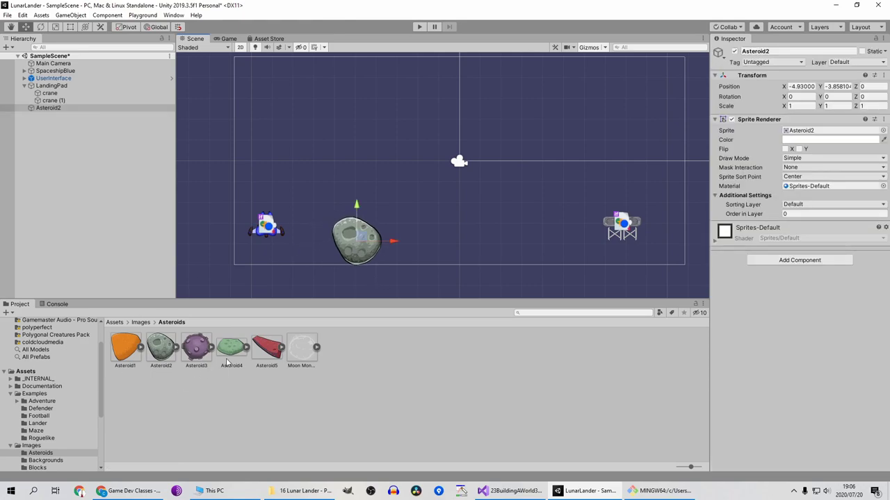
{"action": "left_click_drag", "start_coordinate": [235, 355], "coordinate": [408, 224]}
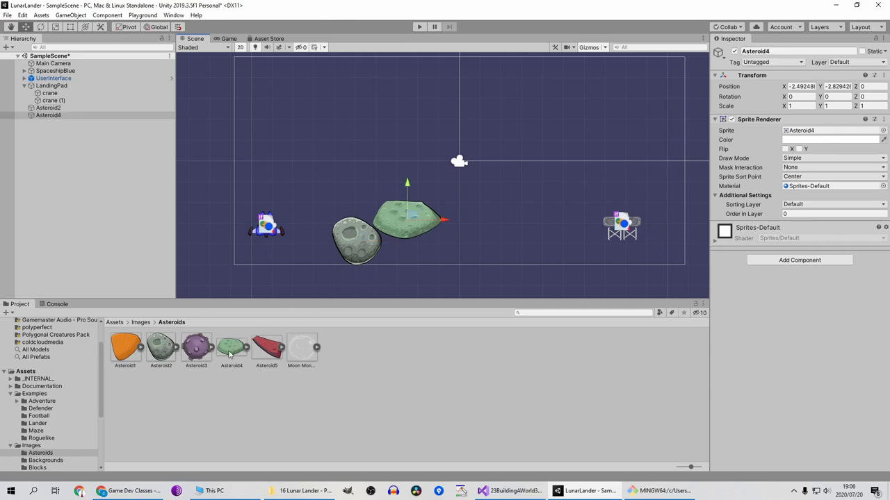
{"action": "left_click_drag", "start_coordinate": [227, 350], "coordinate": [457, 244]}
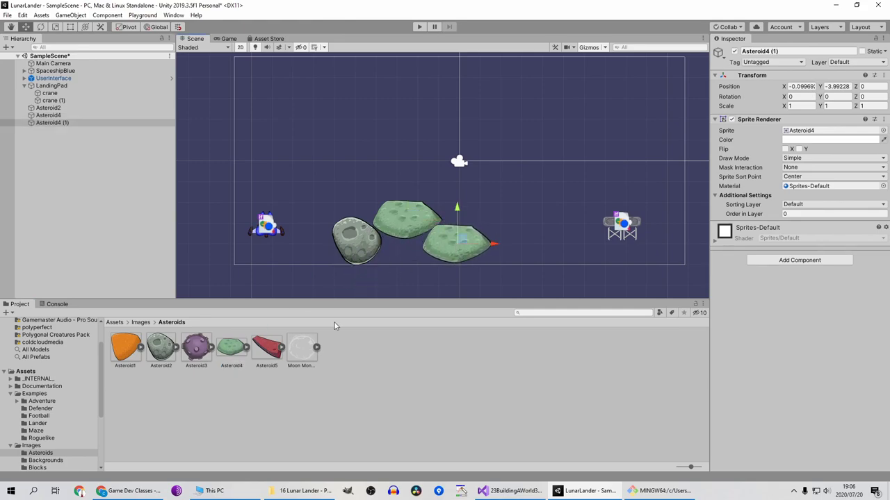
Add the Moon Monocrome sprite to the upper-right sky of the scene at about X 7.95, Y 3.68.
{"action": "left_click_drag", "start_coordinate": [301, 348], "coordinate": [605, 78]}
{"action": "middle_click_drag", "start_coordinate": [596, 116], "coordinate": [550, 136]}
{"action": "left_click_drag", "start_coordinate": [570, 98], "coordinate": [589, 104]}
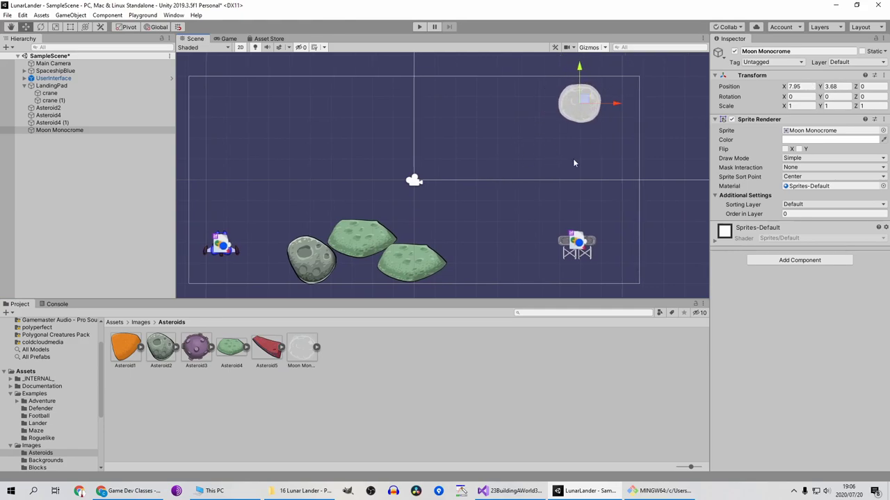
Add an Asteroid5 sprite to the right of the green asteroids and move the LandingPad to about X 3.15, Y 0.12.
{"action": "middle_click_drag", "start_coordinate": [351, 207], "coordinate": [379, 187]}
{"action": "left_click_drag", "start_coordinate": [266, 353], "coordinate": [485, 247]}
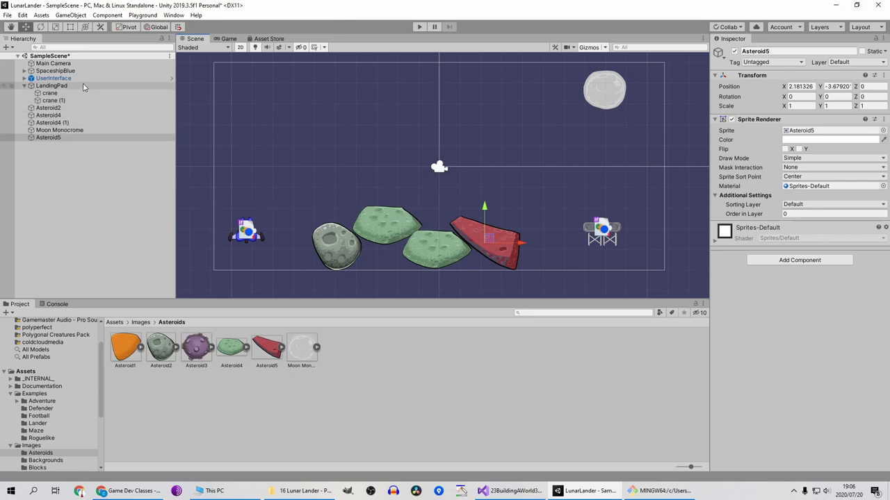
{"action": "left_click", "coordinate": [63, 85]}
{"action": "left_click_drag", "start_coordinate": [601, 229], "coordinate": [510, 162]}
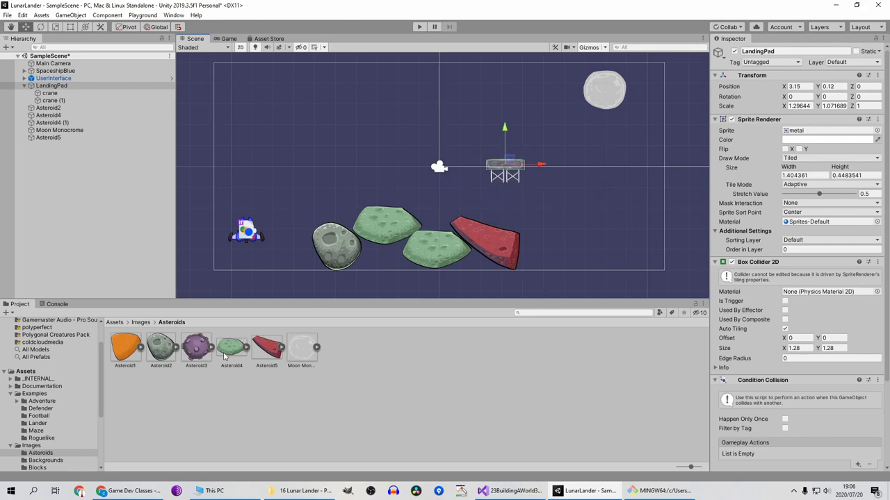
Add a third Asteroid4 beside the red asteroid at about X 5.2, Y -3.63, rotated about 45 degrees on Z.
{"action": "left_click_drag", "start_coordinate": [232, 347], "coordinate": [557, 241]}
{"action": "key", "text": "e"}
{"action": "key", "text": "w"}
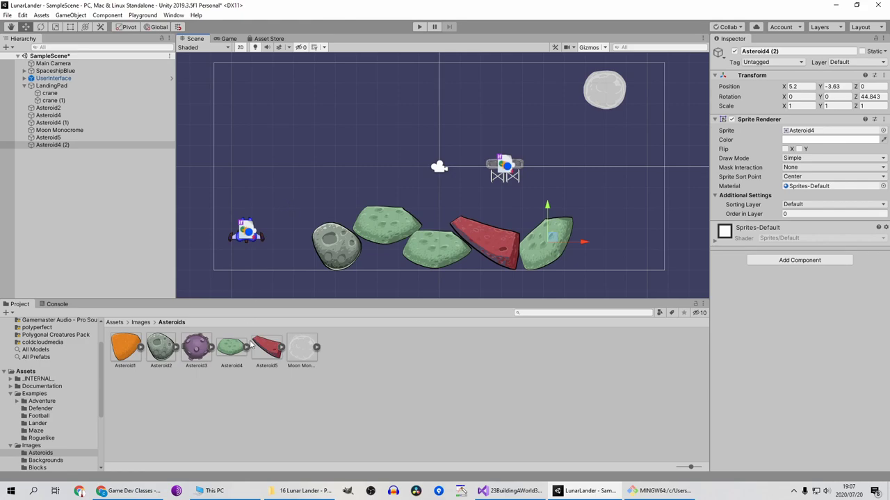
{"action": "left_click", "coordinate": [273, 345]}
{"action": "left_click_drag", "start_coordinate": [267, 358], "coordinate": [597, 230]}
{"action": "key", "text": "e"}
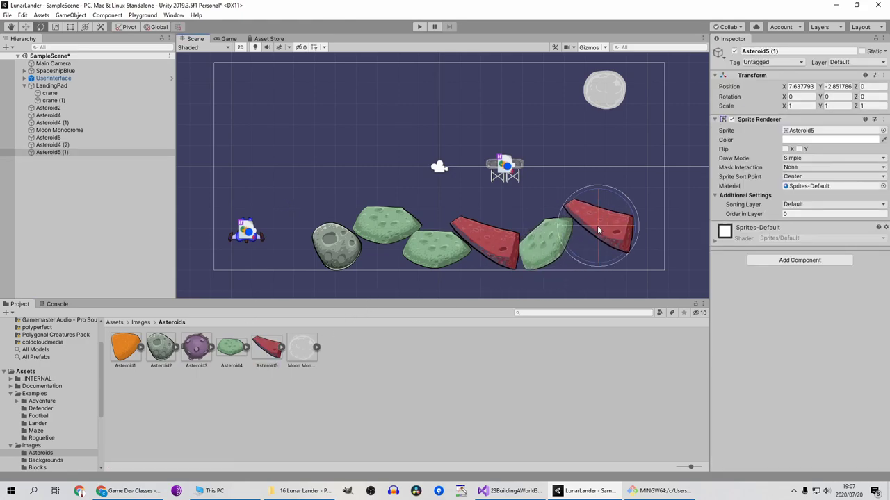
{"action": "key", "text": "r"}
{"action": "key", "text": "e"}
{"action": "left_click_drag", "start_coordinate": [602, 186], "coordinate": [529, 195]}
{"action": "key", "text": "w"}
{"action": "left_click_drag", "start_coordinate": [605, 223], "coordinate": [537, 197]}
{"action": "key", "text": "Delete"}
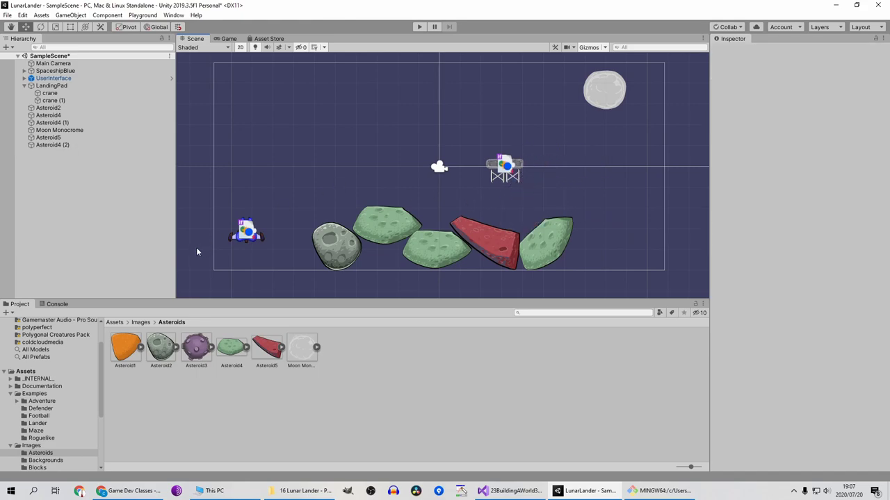
Add a second Asteroid2 at about X 7.01, Y -2.92, enlarged to about 1.83 scale, at the far end of the terrain.
{"action": "left_click_drag", "start_coordinate": [188, 350], "coordinate": [586, 197]}
{"action": "key", "text": "e"}
{"action": "key", "text": "r"}
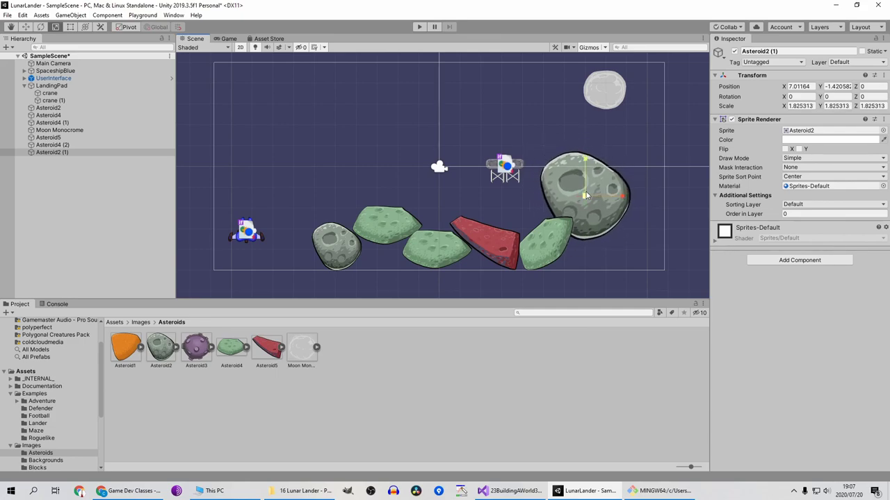
{"action": "key", "text": "w"}
{"action": "left_click_drag", "start_coordinate": [588, 164], "coordinate": [588, 198]}
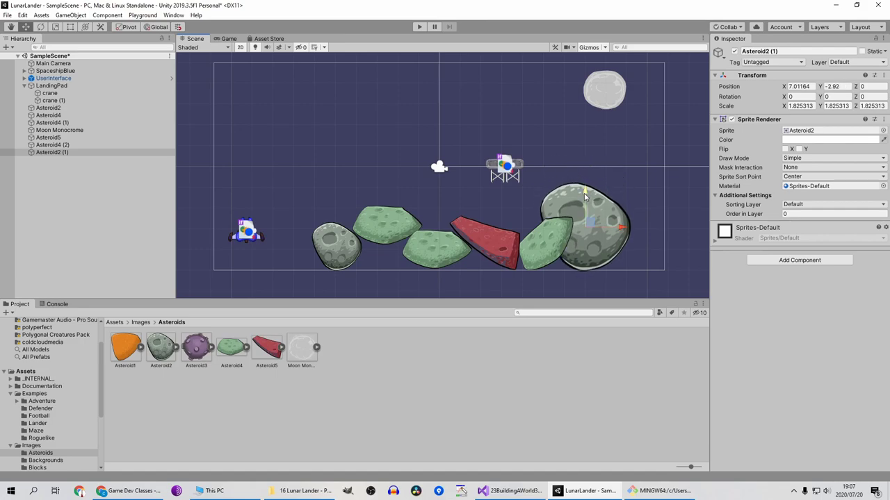
Move the rotated green asteroid to about X 4.01, Y -1.62 and set the LandingPad atop the large asteroid at about X 6.62, Y -0.01.
{"action": "left_click", "coordinate": [545, 256]}
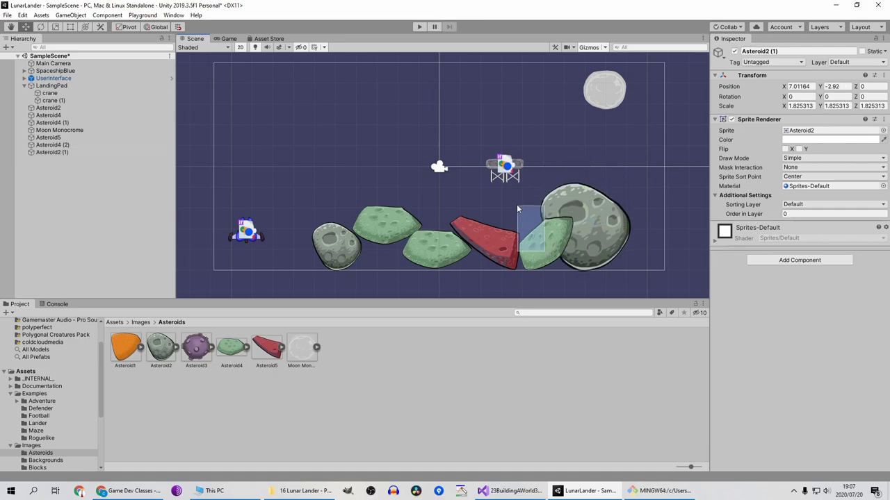
{"action": "left_click", "coordinate": [551, 242]}
{"action": "left_click", "coordinate": [550, 244]}
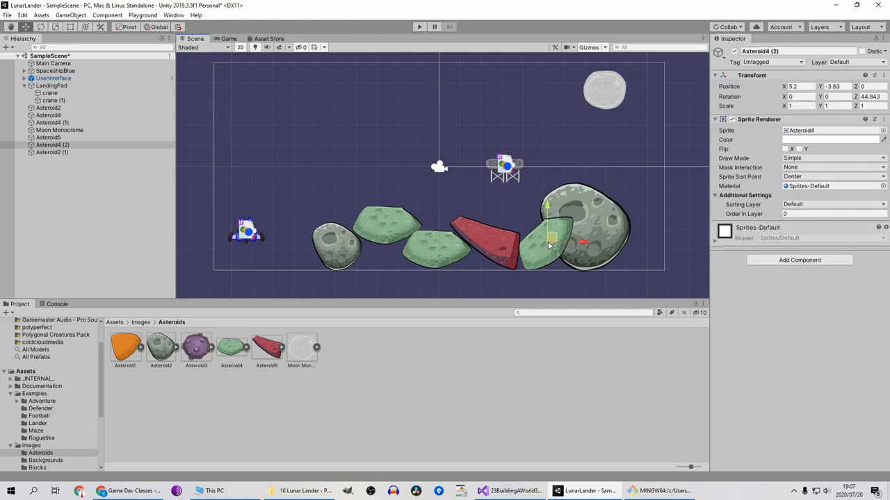
{"action": "left_click_drag", "start_coordinate": [550, 240], "coordinate": [526, 198]}
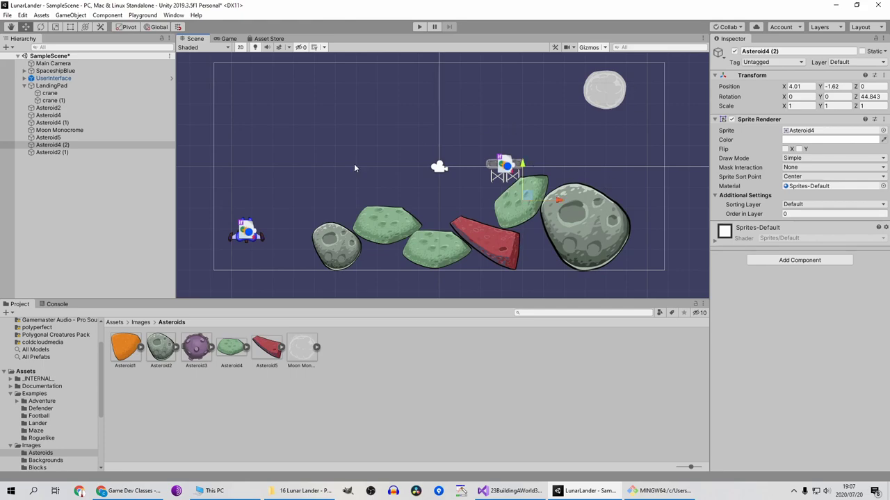
{"action": "left_click", "coordinate": [52, 86]}
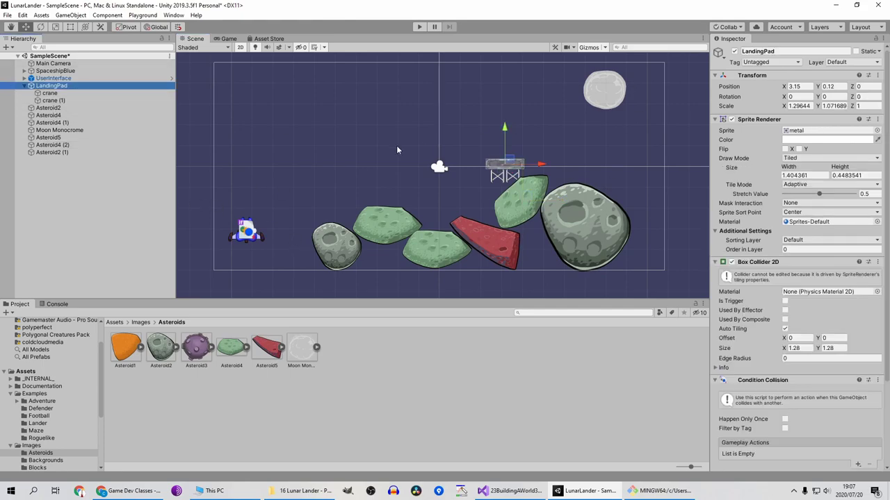
{"action": "left_click_drag", "start_coordinate": [507, 165], "coordinate": [577, 166]}
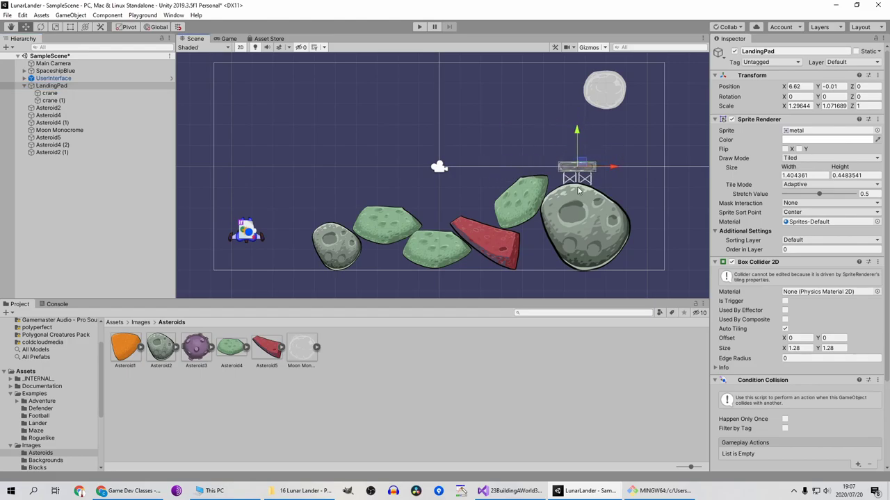
Add the BG_Space sprite from the Backgrounds images near the scene centre, with Order in Layer -1 and Tiled draw mode.
{"action": "left_click", "coordinate": [141, 321]}
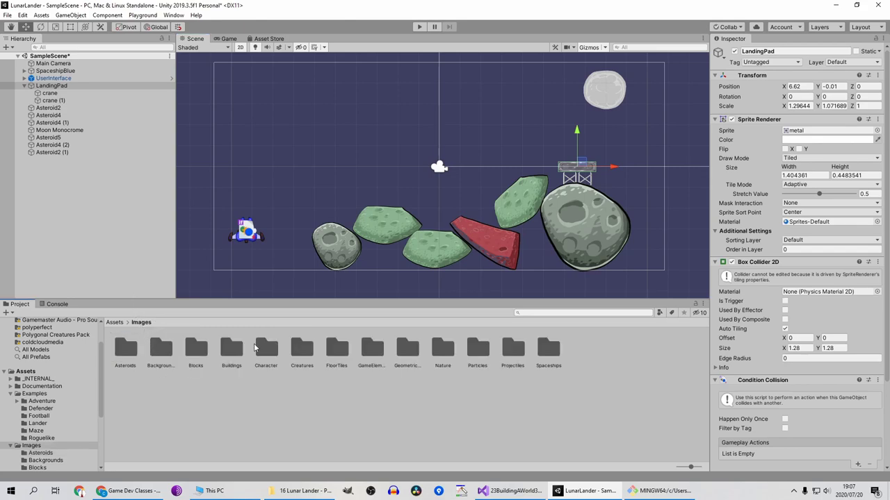
{"action": "double_click", "coordinate": [156, 349]}
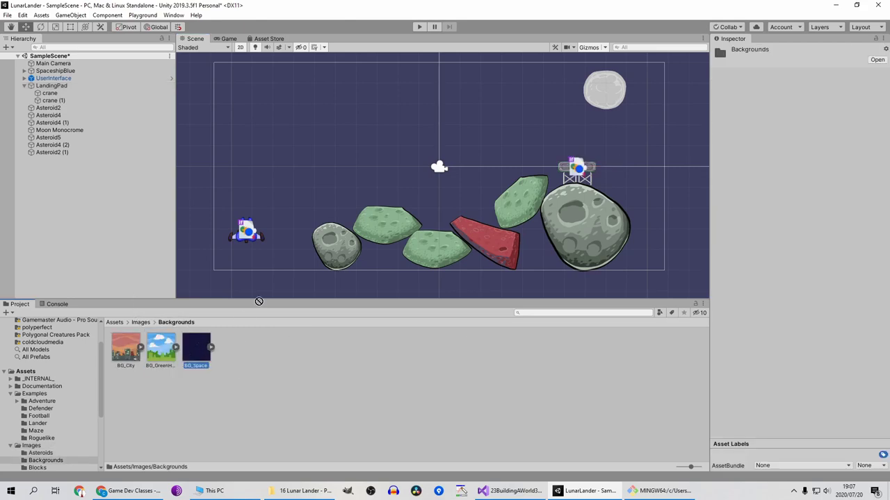
{"action": "left_click_drag", "start_coordinate": [259, 301], "coordinate": [438, 172]}
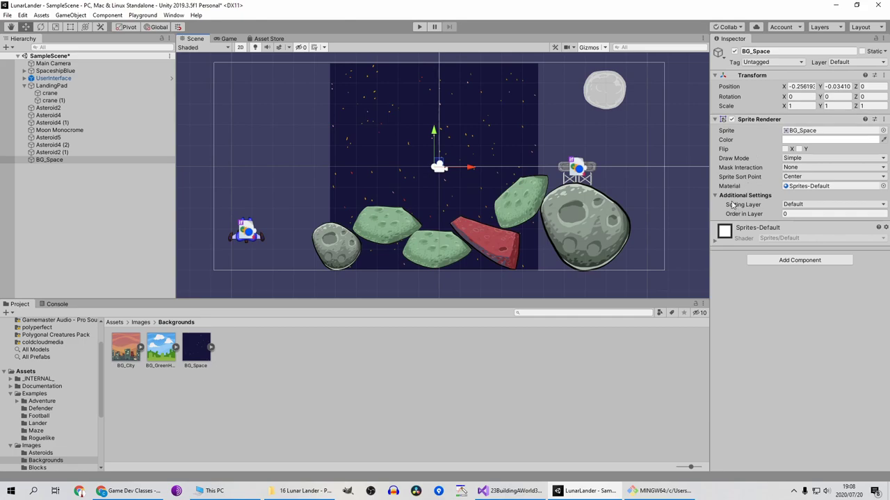
{"action": "left_click", "coordinate": [791, 214]}
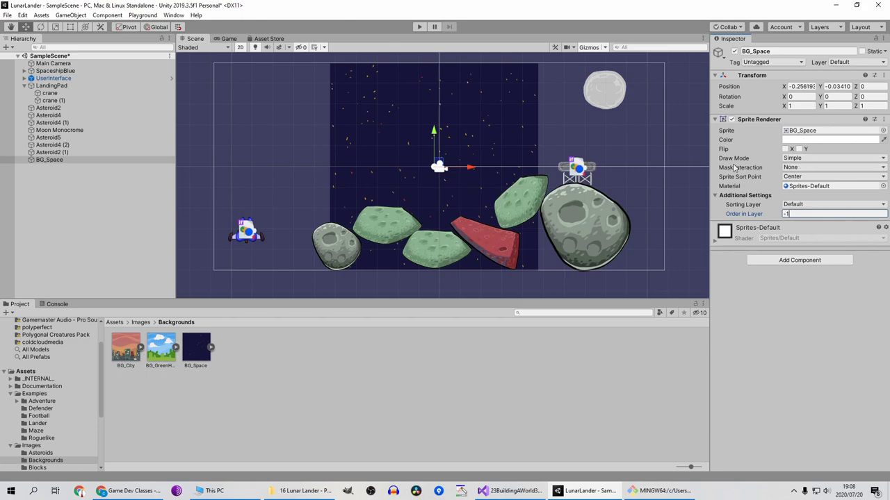
{"action": "left_click", "coordinate": [797, 159]}
{"action": "left_click", "coordinate": [799, 189]}
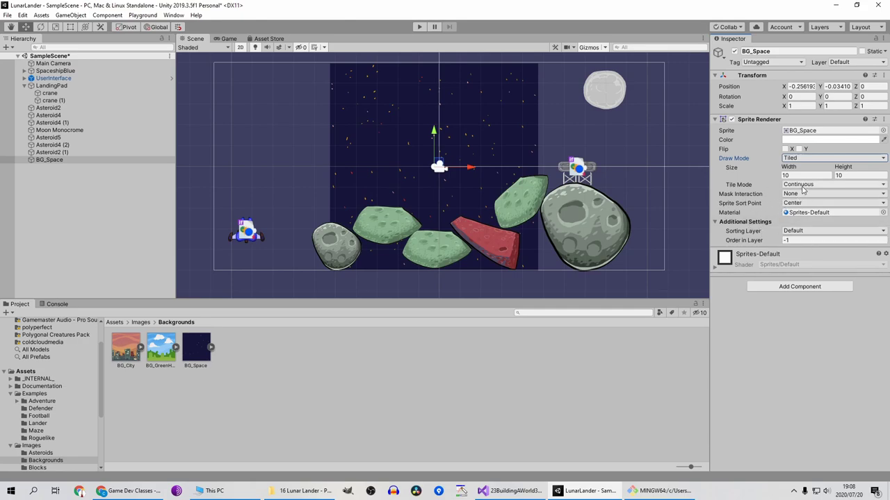
Stretch the BG_Space background across the whole camera frame, about 22.63 by 10.20, and briefly run the game to check it.
{"action": "left_click", "coordinate": [543, 96]}
{"action": "left_click", "coordinate": [489, 141]}
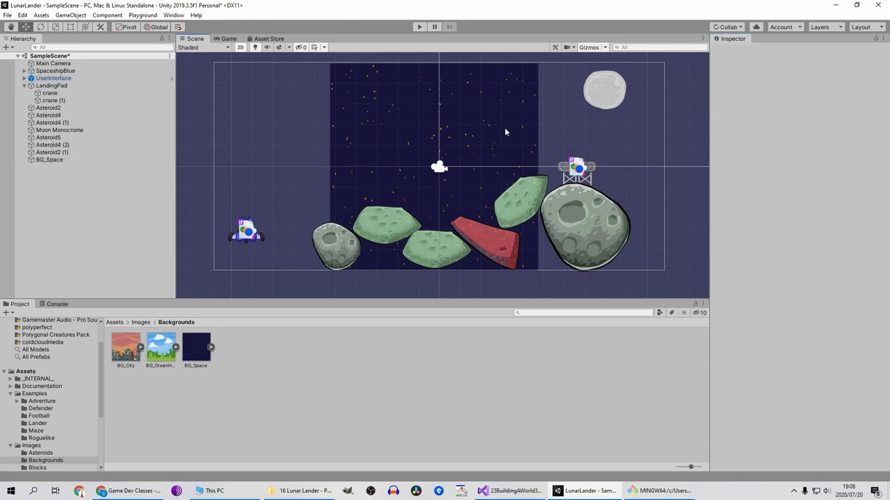
{"action": "left_click", "coordinate": [504, 128]}
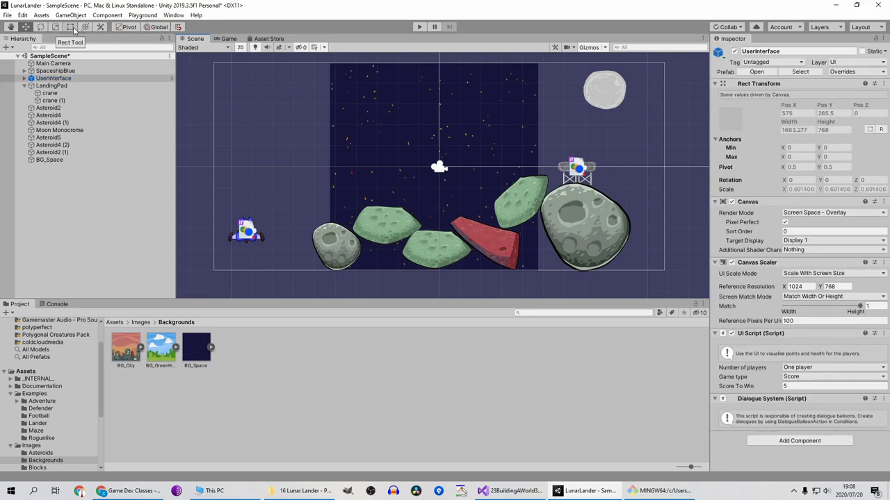
{"action": "left_click", "coordinate": [71, 27]}
{"action": "left_click", "coordinate": [509, 144]}
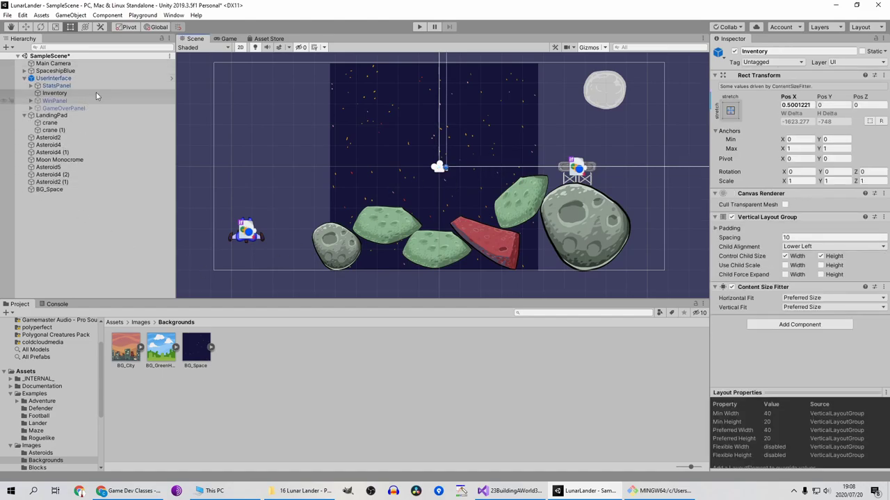
{"action": "left_click", "coordinate": [55, 71]}
{"action": "left_click", "coordinate": [75, 189]}
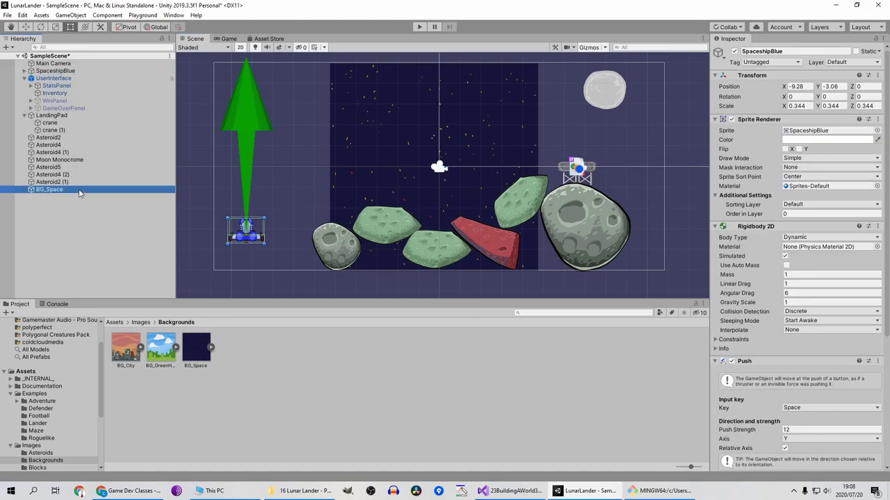
{"action": "left_click_drag", "start_coordinate": [536, 64], "coordinate": [674, 62]}
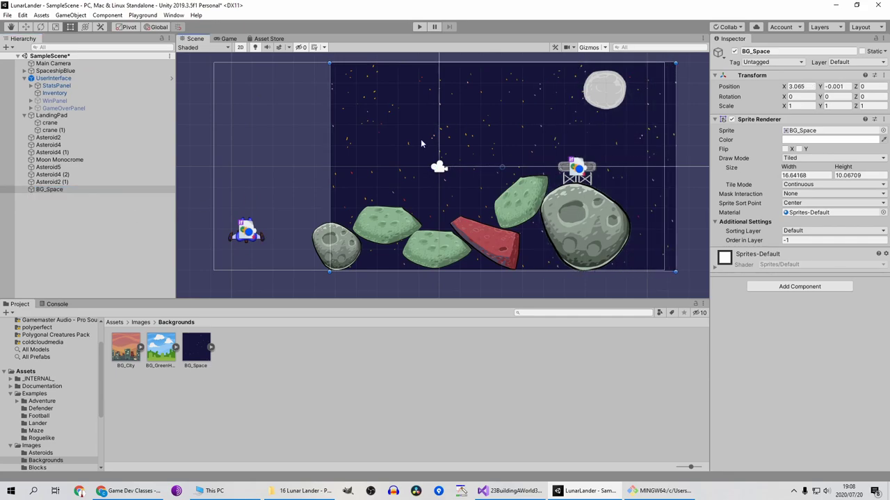
{"action": "left_click_drag", "start_coordinate": [329, 63], "coordinate": [205, 59]}
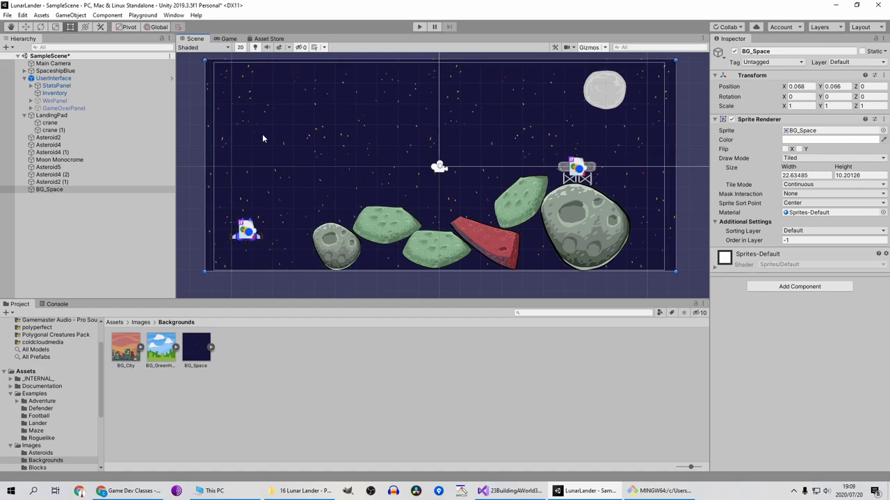
{"action": "left_click", "coordinate": [420, 26]}
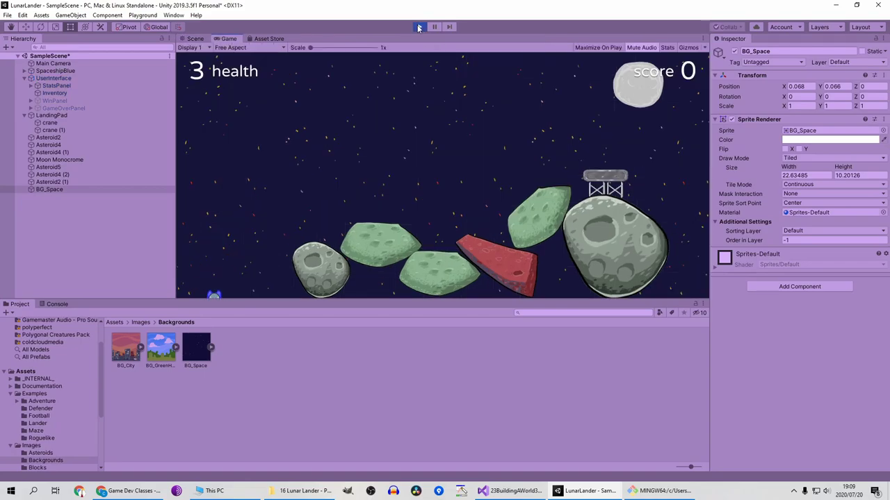
{"action": "left_click", "coordinate": [419, 27]}
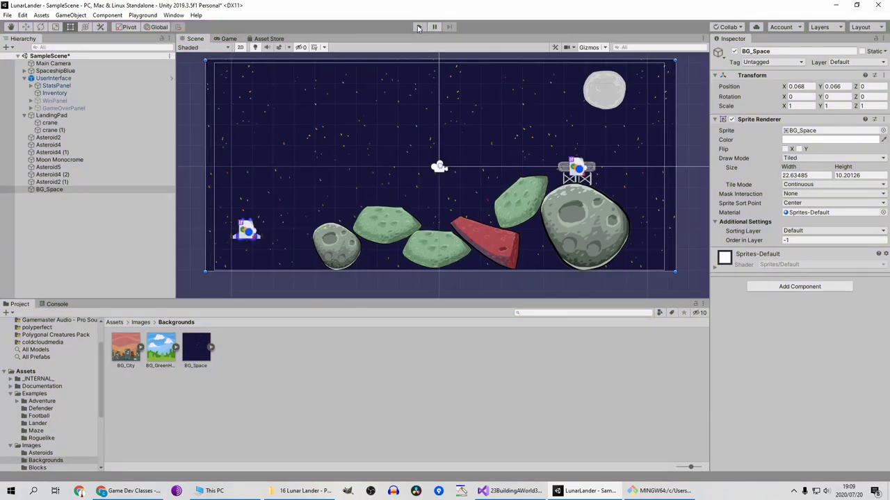
{"action": "left_click", "coordinate": [78, 139]}
{"action": "left_click", "coordinate": [104, 182], "text": "shift"}
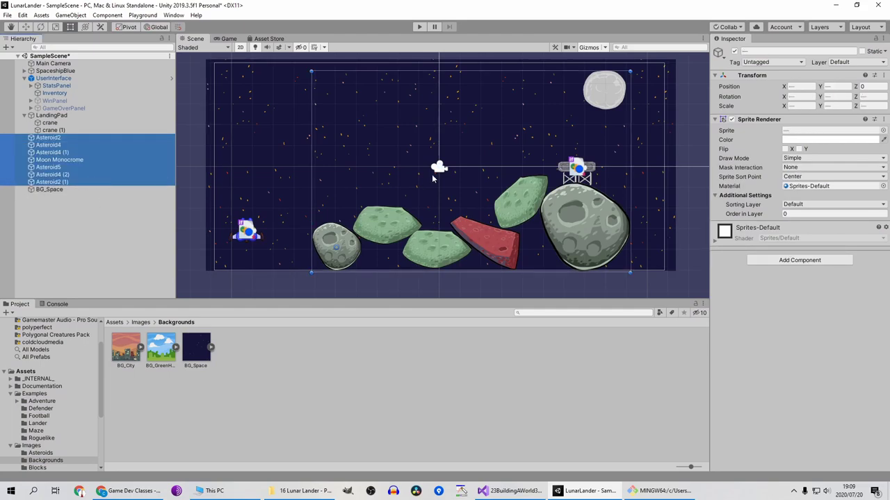
{"action": "left_click", "coordinate": [786, 262]}
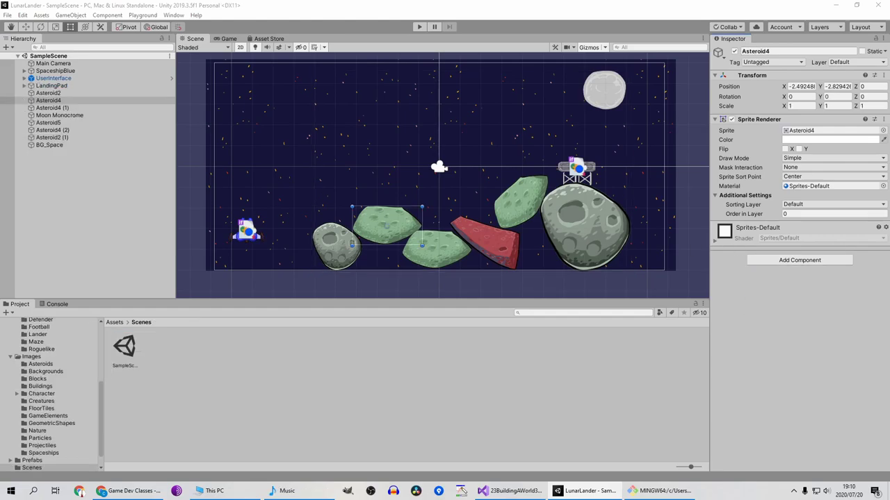
Add a Polygon Collider 2D to all the asteroids and the Moon Monocrome together.
{"action": "left_click", "coordinate": [62, 92]}
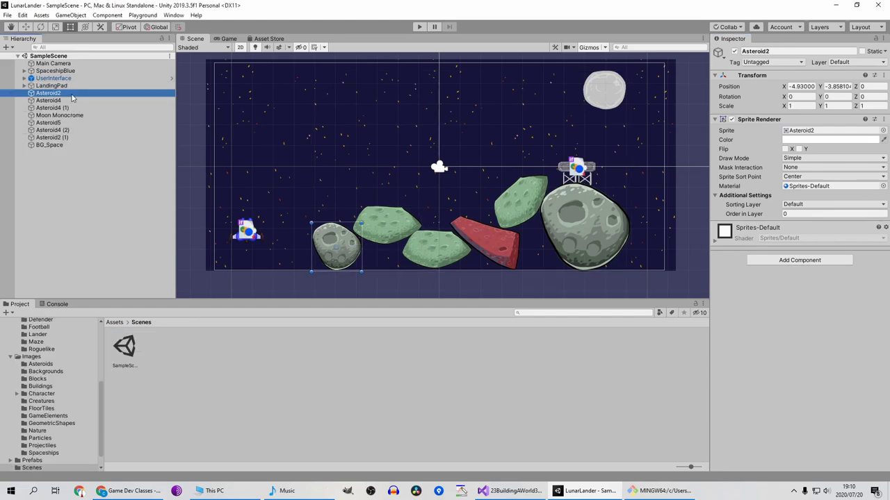
{"action": "left_click", "coordinate": [73, 137], "text": "shift"}
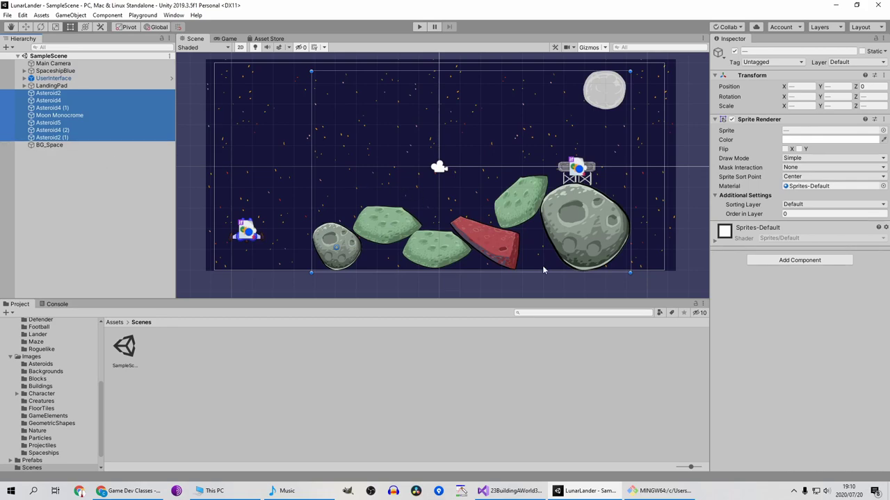
{"action": "left_click", "coordinate": [801, 262]}
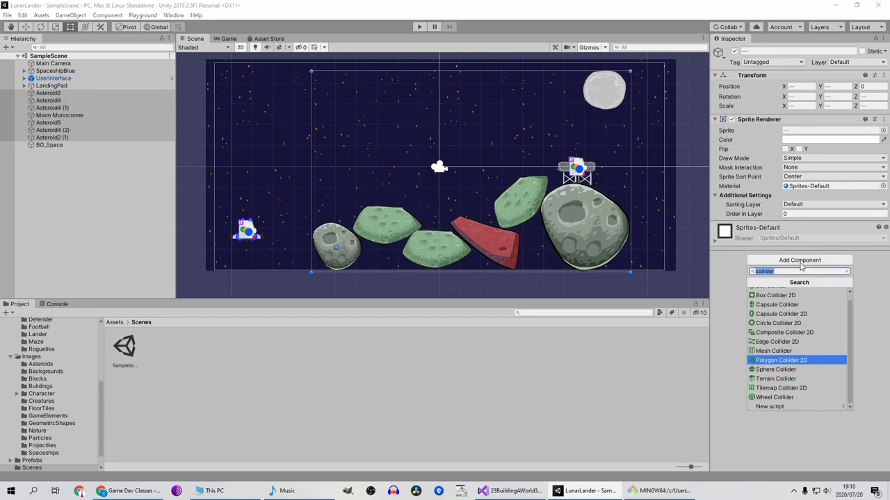
{"action": "left_click", "coordinate": [777, 360]}
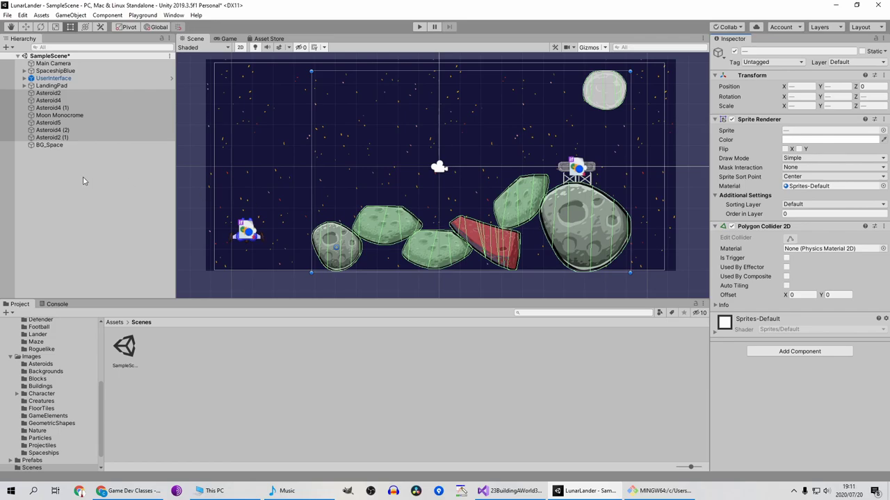
Move SpaceshipBlue to just above the first grey asteroid, at about X -5.23, Y -2.05.
{"action": "left_click", "coordinate": [57, 71]}
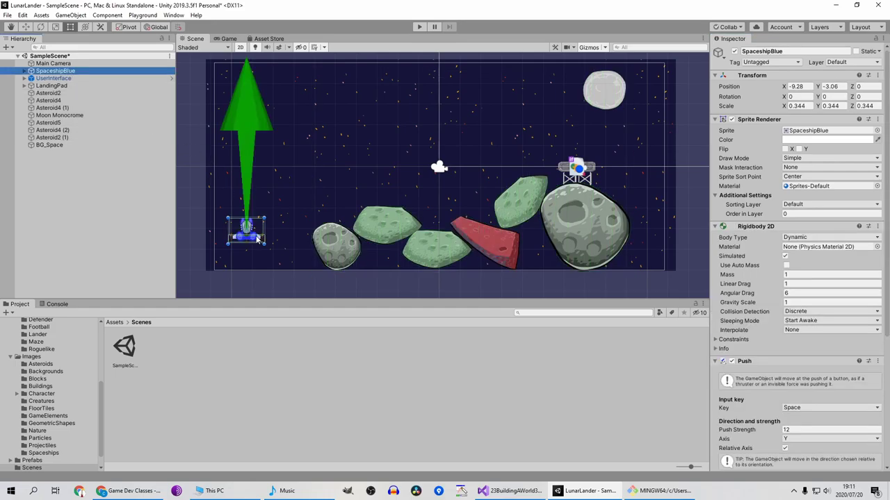
{"action": "key", "text": "w"}
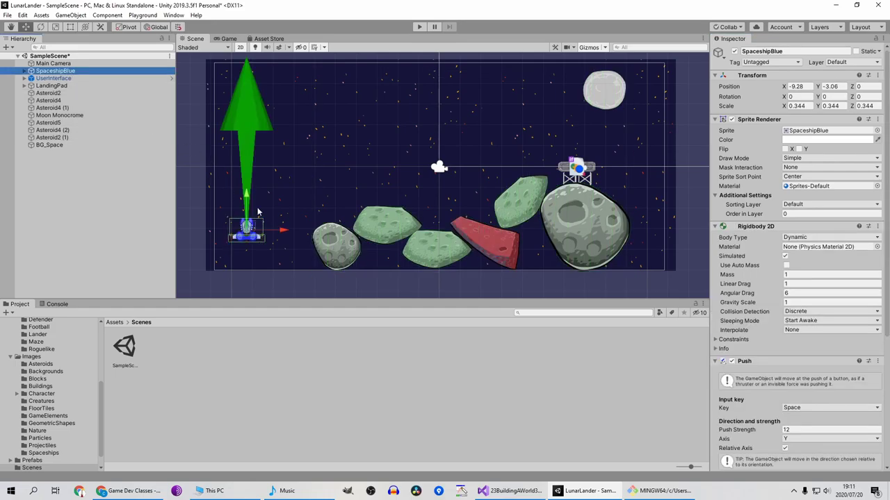
{"action": "left_click_drag", "start_coordinate": [254, 228], "coordinate": [338, 208]}
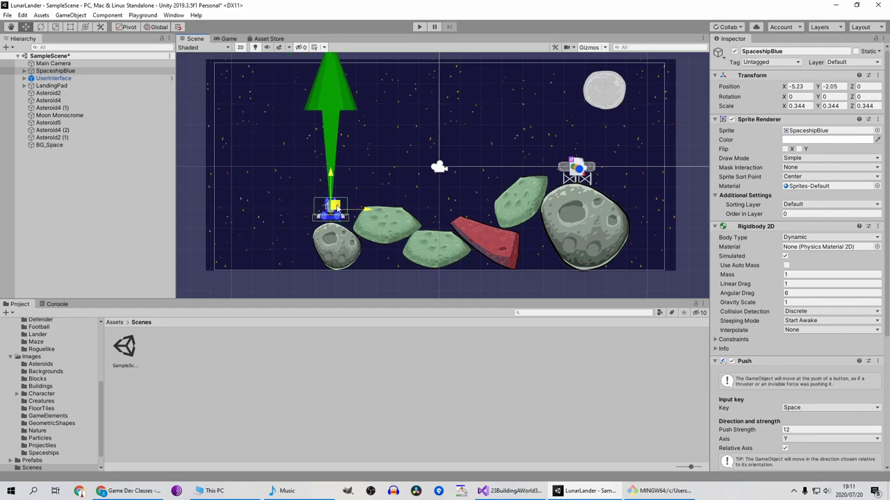
Play-test the level twice, flying the spaceship off the first grey asteroid over the green asteroids, and stop the game after each run.
{"action": "left_click", "coordinate": [419, 27]}
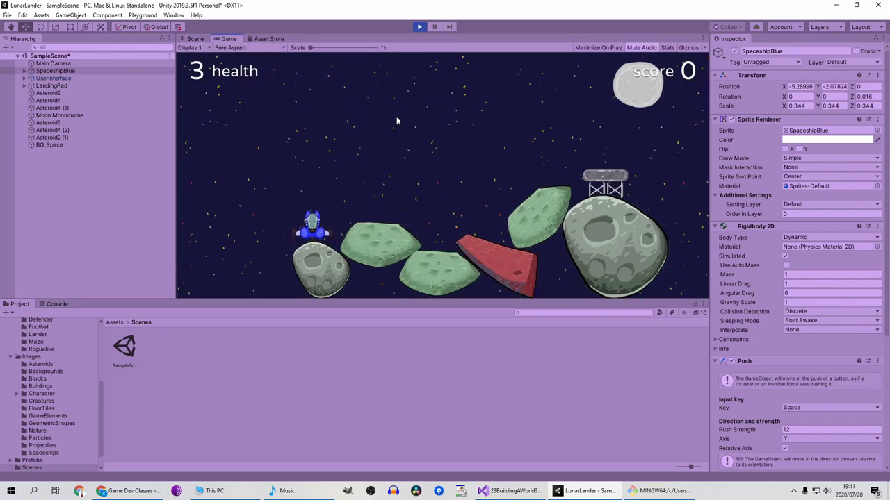
{"action": "key", "text": "space"}
{"action": "key", "text": "Right"}
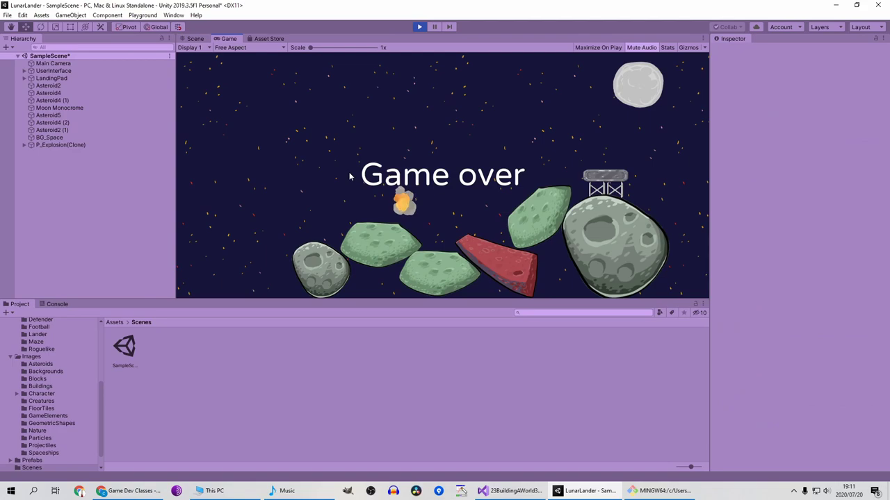
{"action": "left_click", "coordinate": [419, 26]}
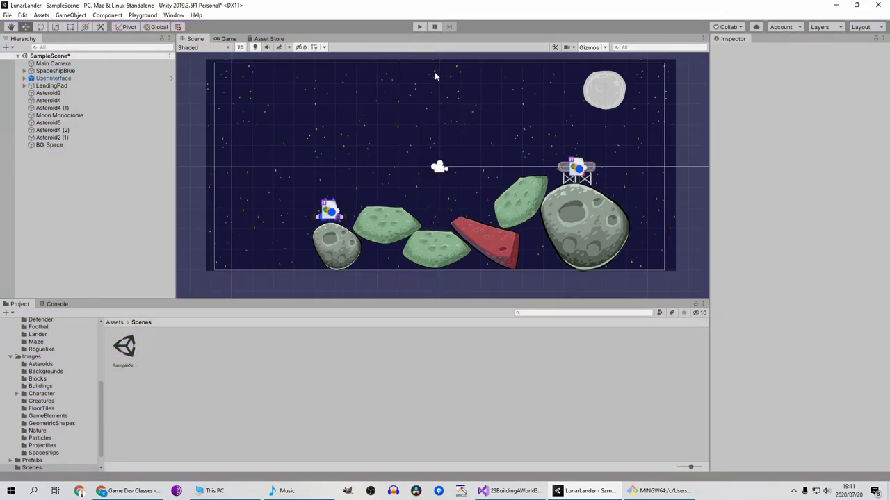
{"action": "left_click", "coordinate": [419, 26]}
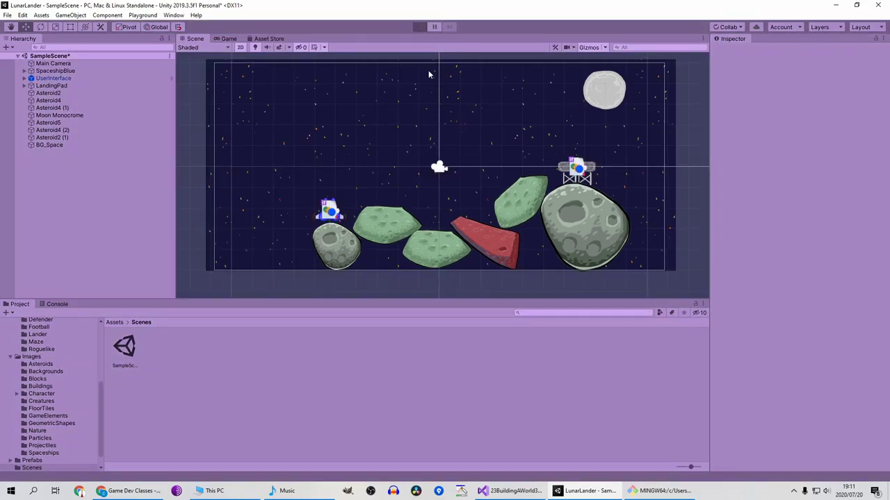
{"action": "key", "text": "Up"}
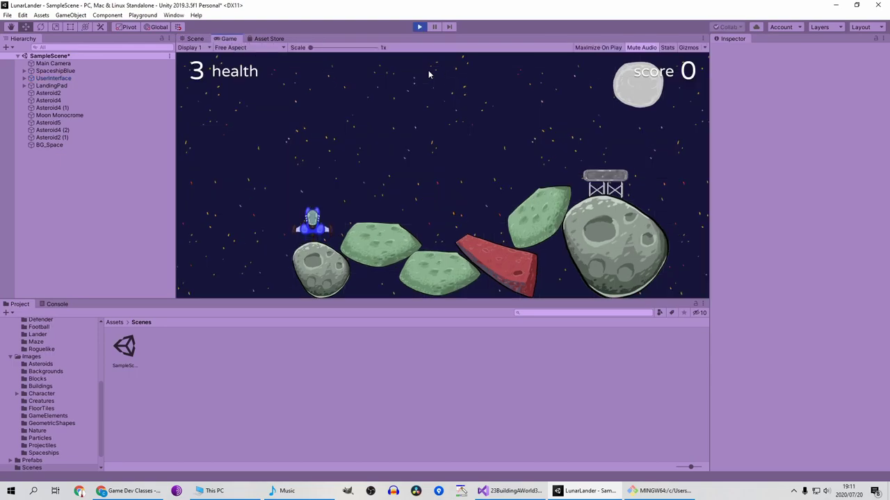
{"action": "key", "text": "Right"}
{"action": "key", "text": "Left"}
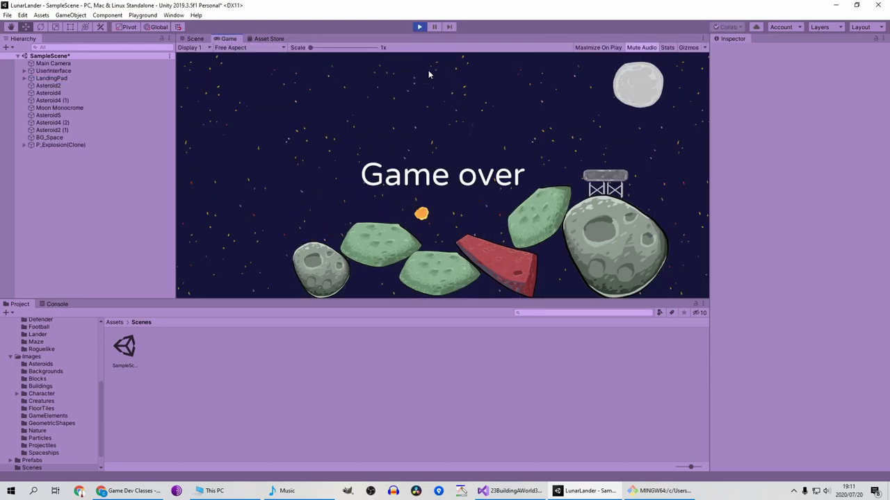
{"action": "left_click", "coordinate": [419, 27]}
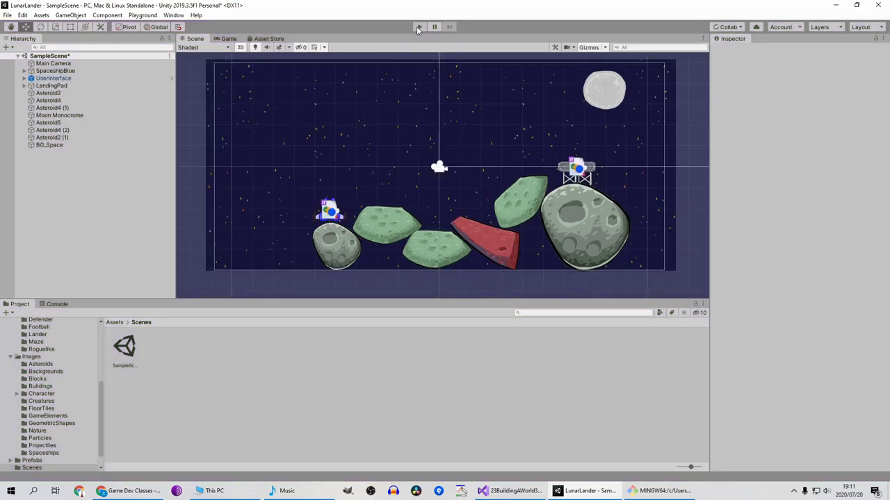
Play-test once more, flying the spaceship high over the red asteroid towards the raised landing pad, and stop the game.
{"action": "left_click", "coordinate": [419, 27]}
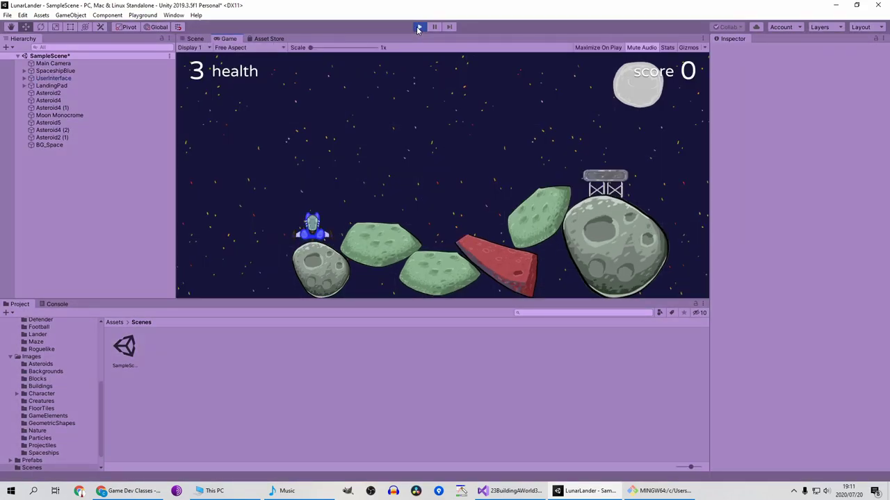
{"action": "key", "text": "Up"}
{"action": "key", "text": "Right"}
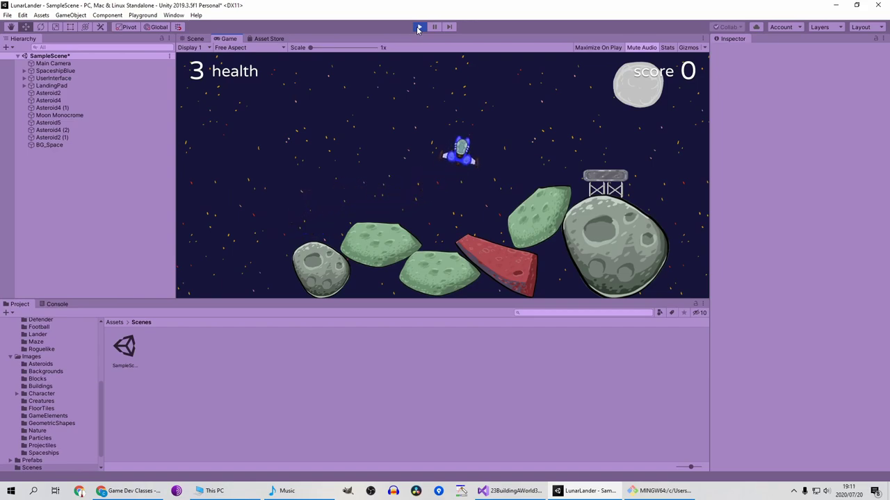
{"action": "key", "text": "Right"}
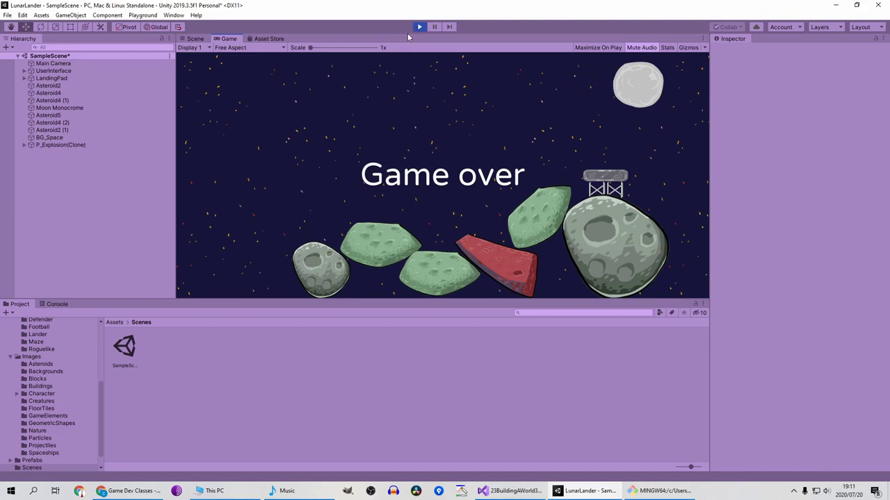
{"action": "left_click", "coordinate": [417, 29]}
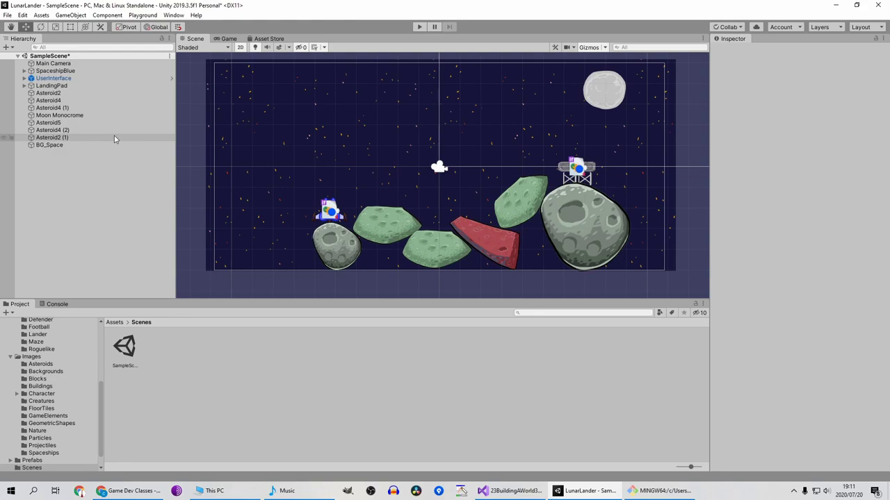
Remove the Polygon Collider 2D component from Moon Monocrome.
{"action": "left_click", "coordinate": [606, 96]}
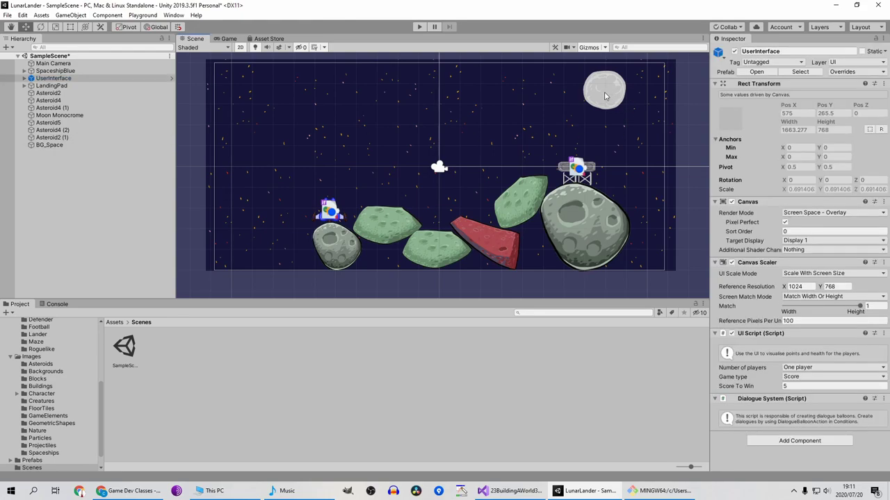
{"action": "left_click", "coordinate": [605, 96]}
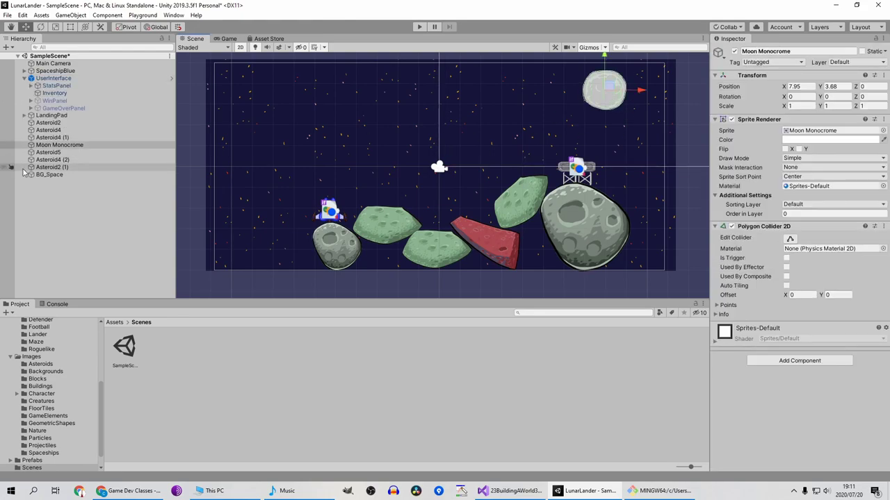
{"action": "left_click", "coordinate": [58, 145]}
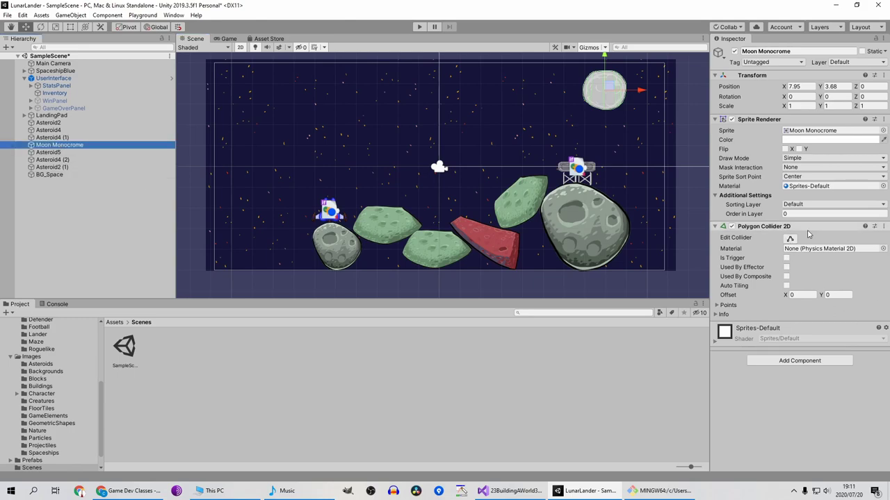
{"action": "left_click", "coordinate": [883, 227]}
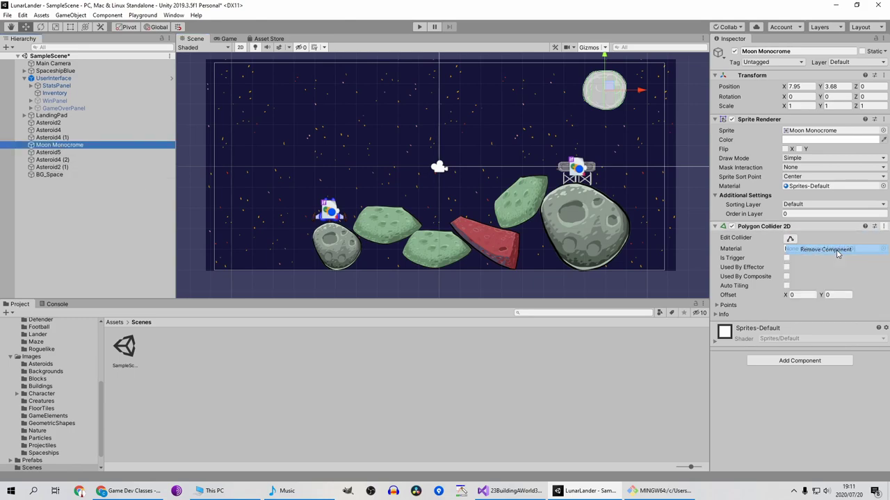
{"action": "left_click", "coordinate": [815, 248]}
Run the game with the collider-free moon and fly the spaceship up and across towards the landing pad.
{"action": "left_click", "coordinate": [419, 27]}
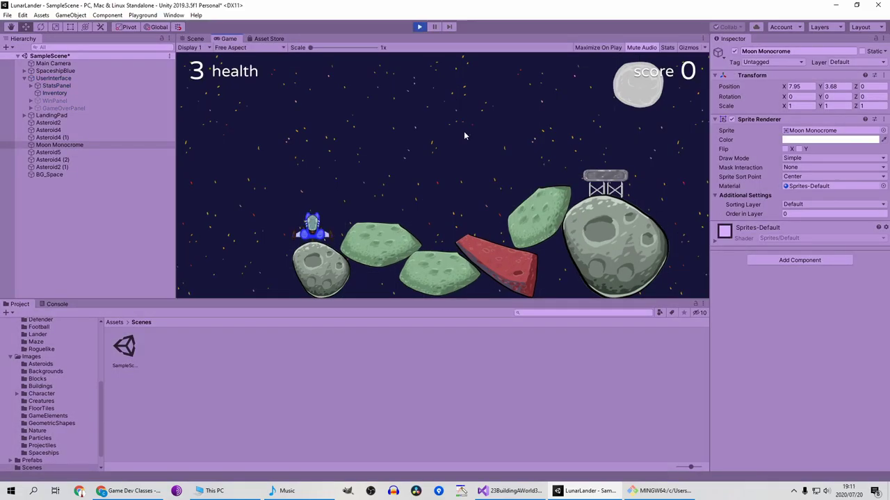
{"action": "key", "text": "Up"}
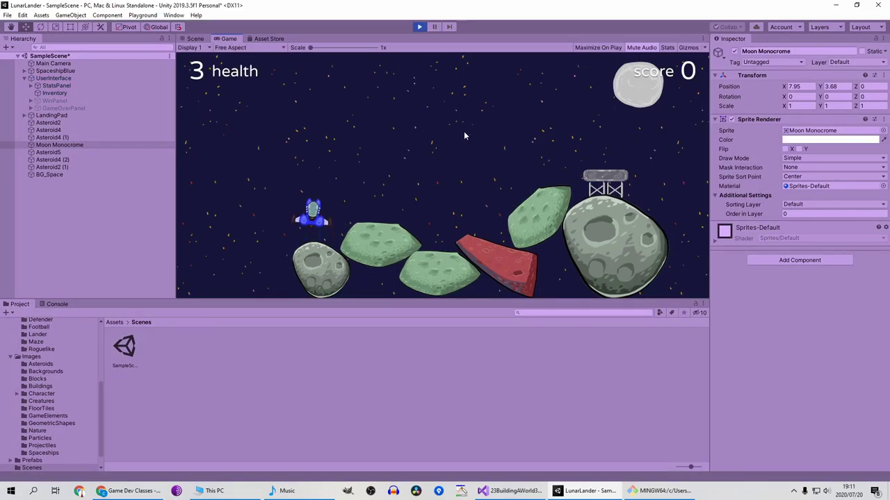
{"action": "key", "text": "Up"}
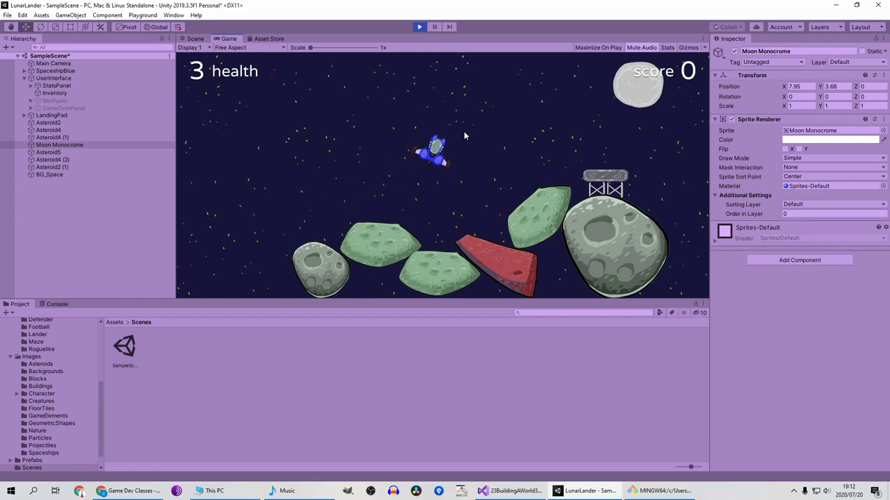